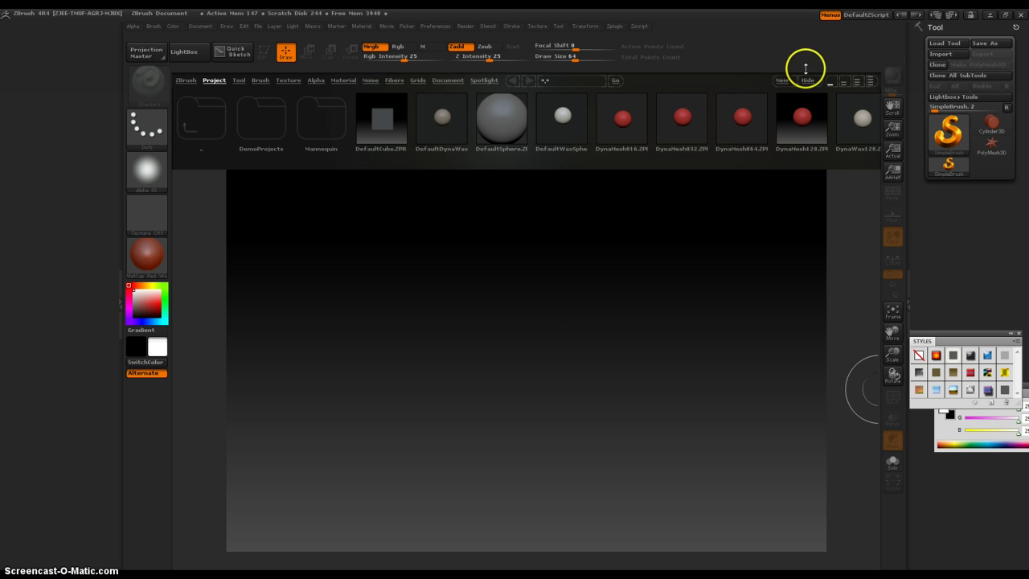
Open the empty side tray and dock the Brush and Stroke palettes in it
left_click(914, 232)
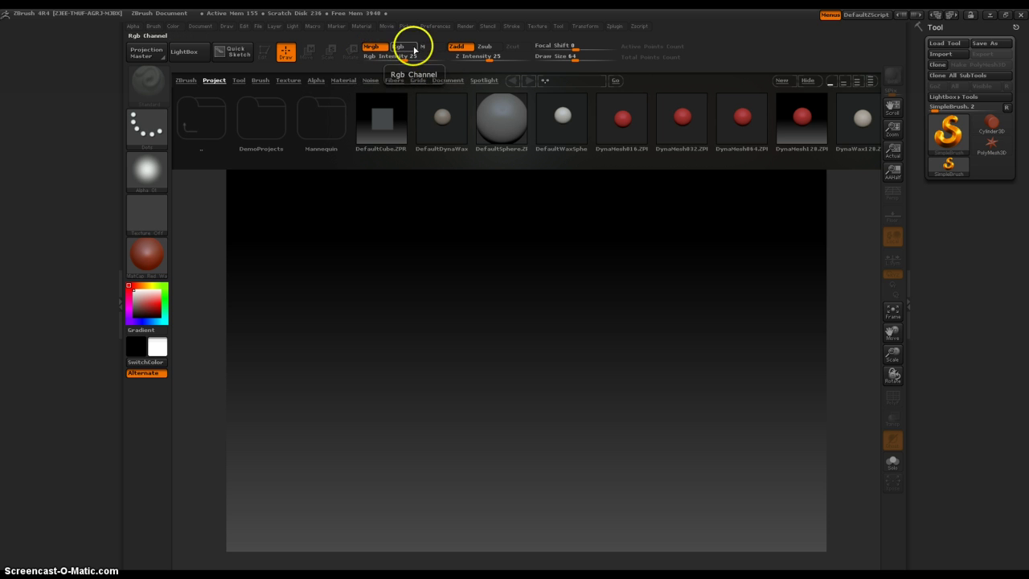
left_click(152, 26)
left_click_drag(152, 39, 44, 112)
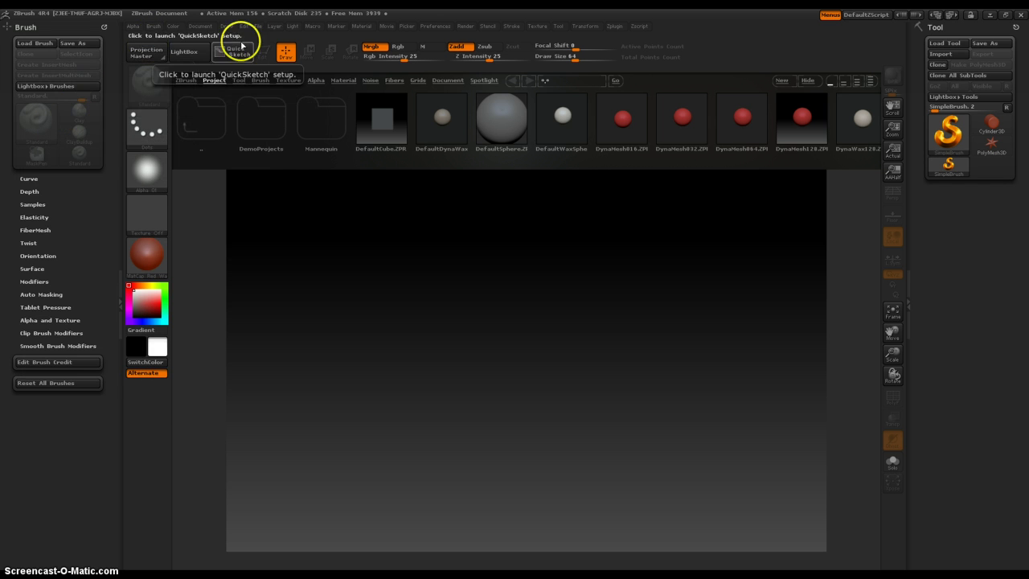
left_click(512, 27)
mouse_move(508, 37)
left_mouse_down()
mouse_move(269, 201)
mouse_move(35, 397)
left_mouse_up()
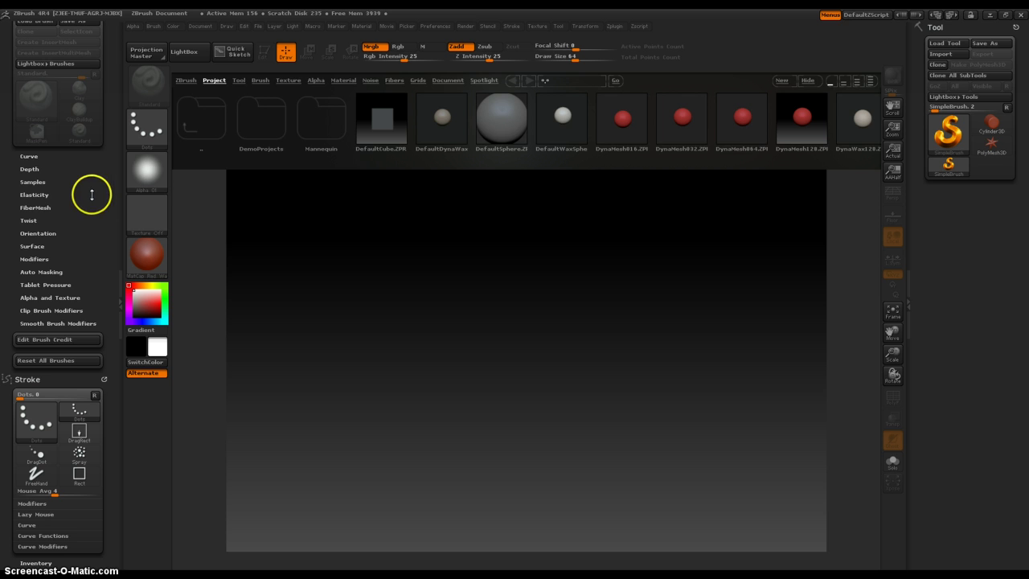
mouse_move(92, 194)
left_mouse_down()
mouse_move(83, 235)
mouse_move(85, 135)
left_mouse_up()
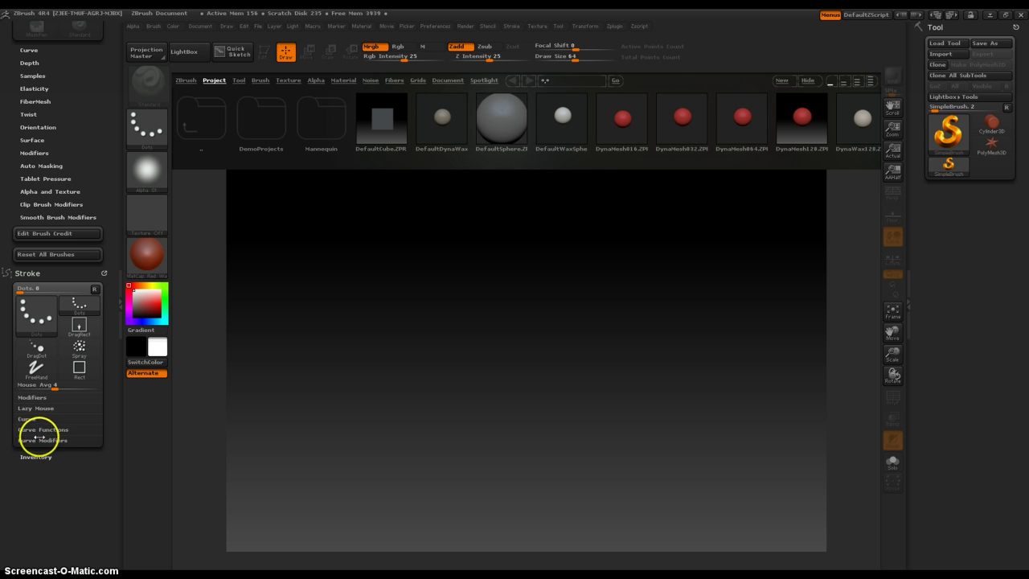
Expand the Curve, Curve Functions and Curve Modifiers sections of the Stroke palette
left_click(48, 418)
left_click(36, 463)
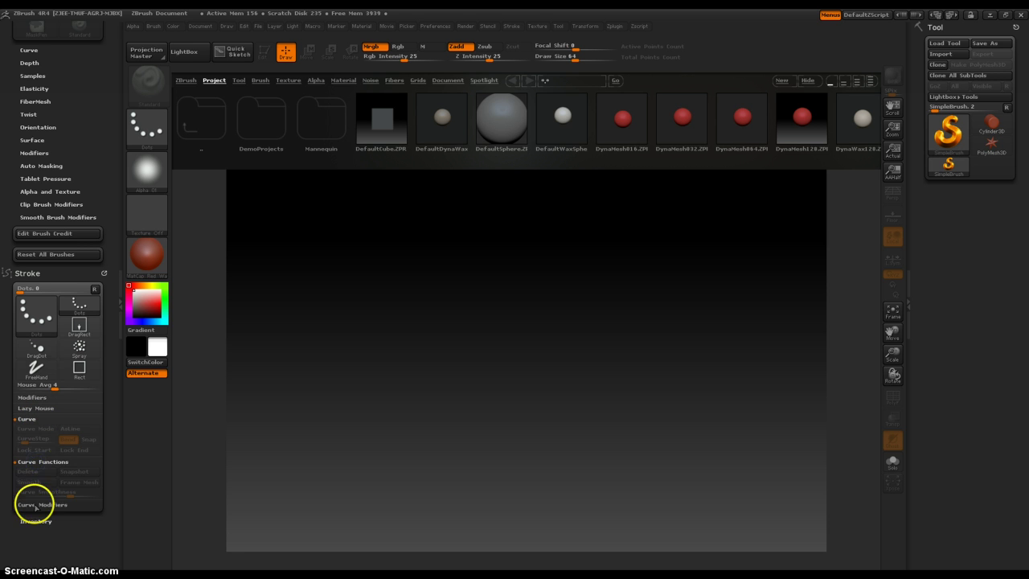
left_click(36, 506)
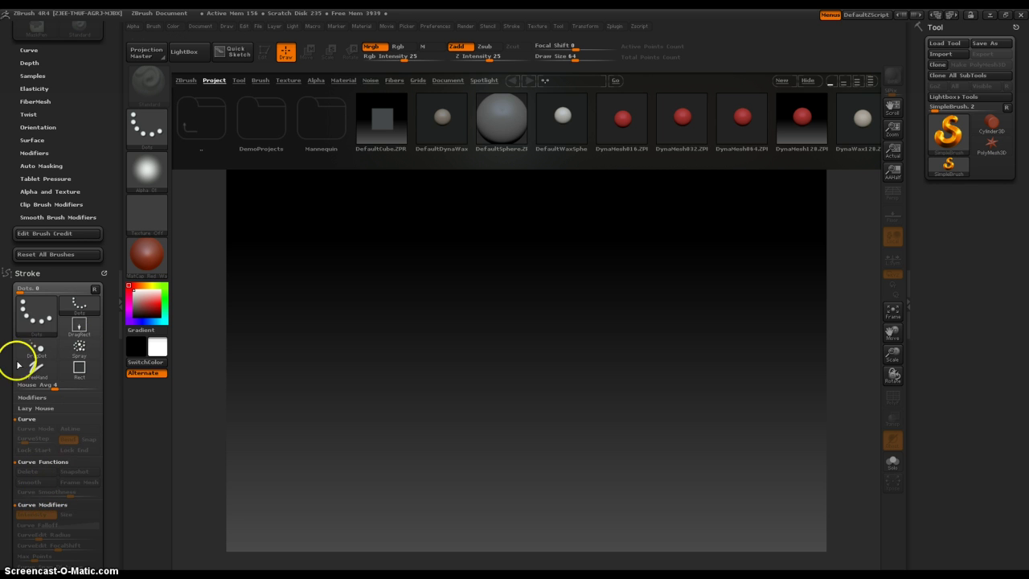
left_click_drag(9, 364, 16, 303)
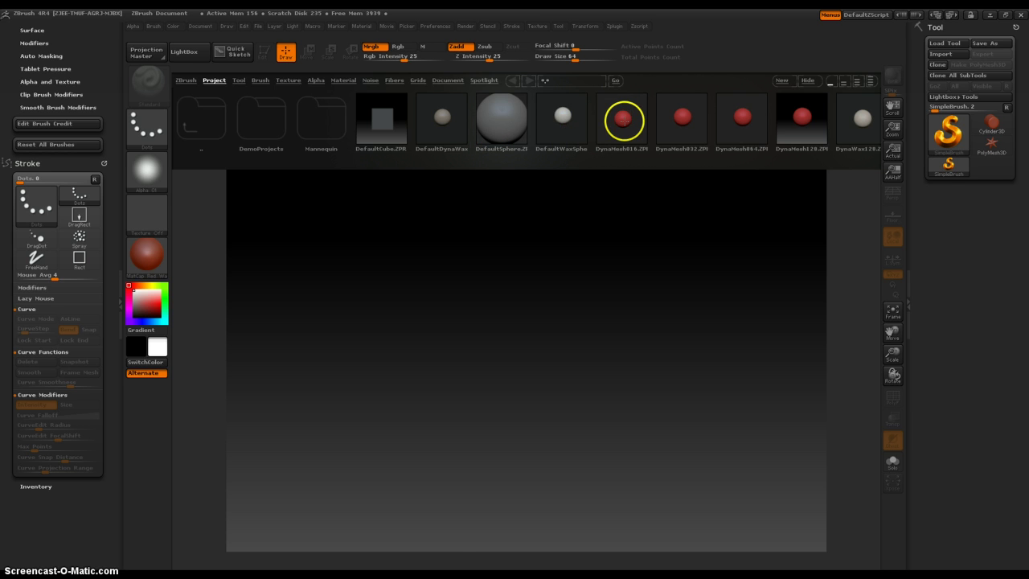
Load the DynaMesh016 sphere project and switch to the ClayBuildup sculpting brush
double_click(623, 119)
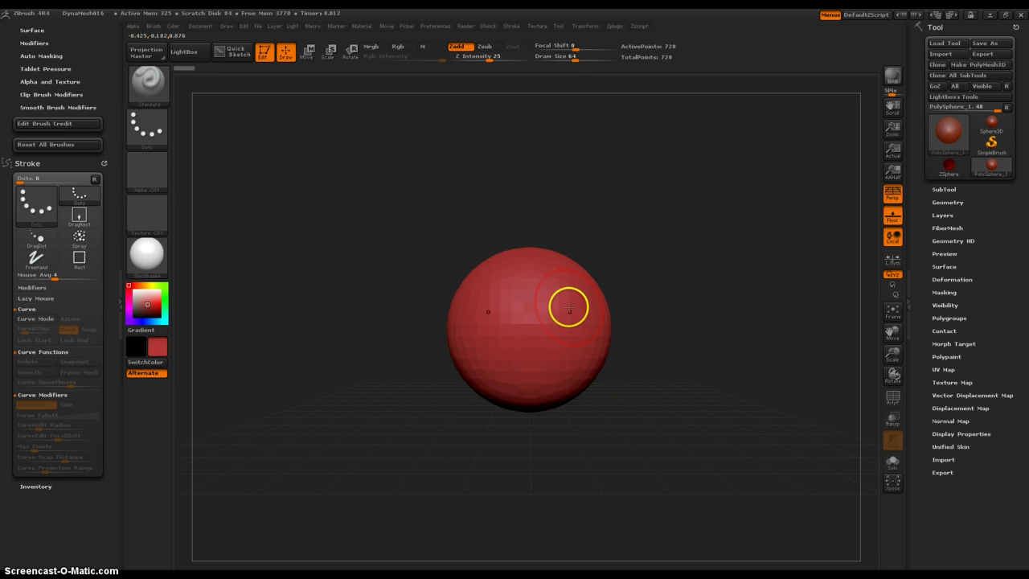
key("space")
left_click(436, 345)
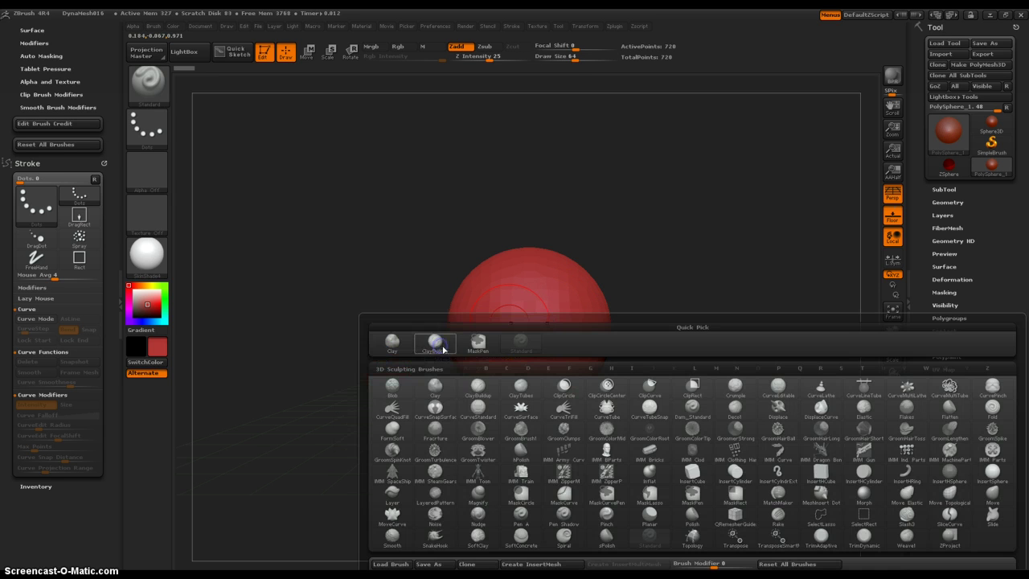
mouse_move(487, 390)
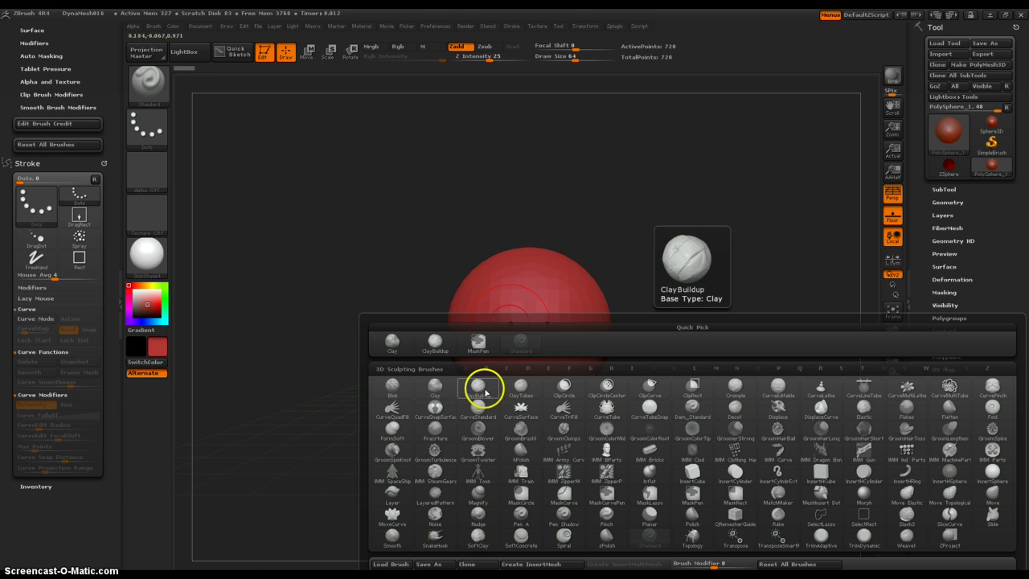
left_click(481, 390)
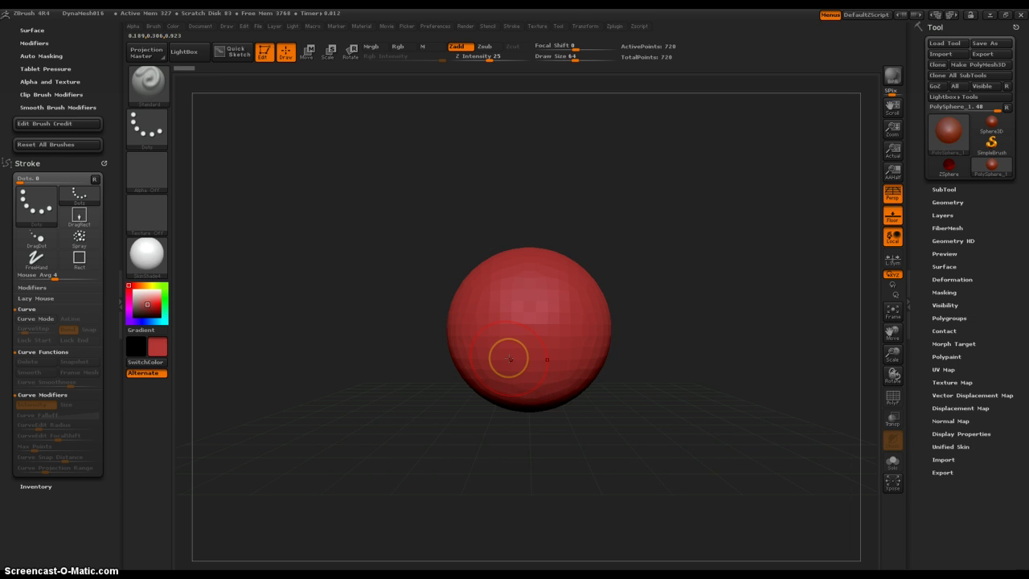
key("space")
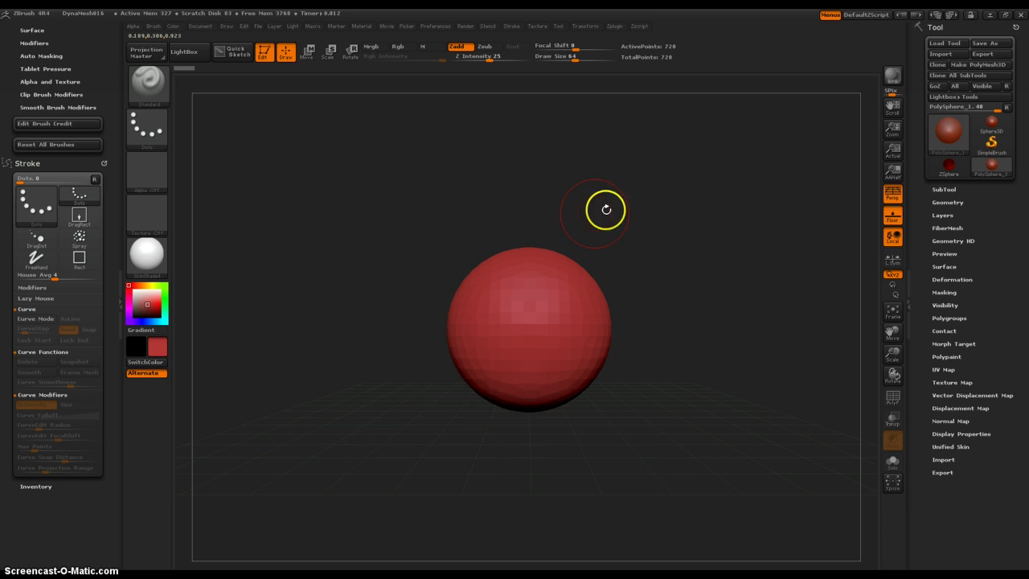
key("space")
key("space")
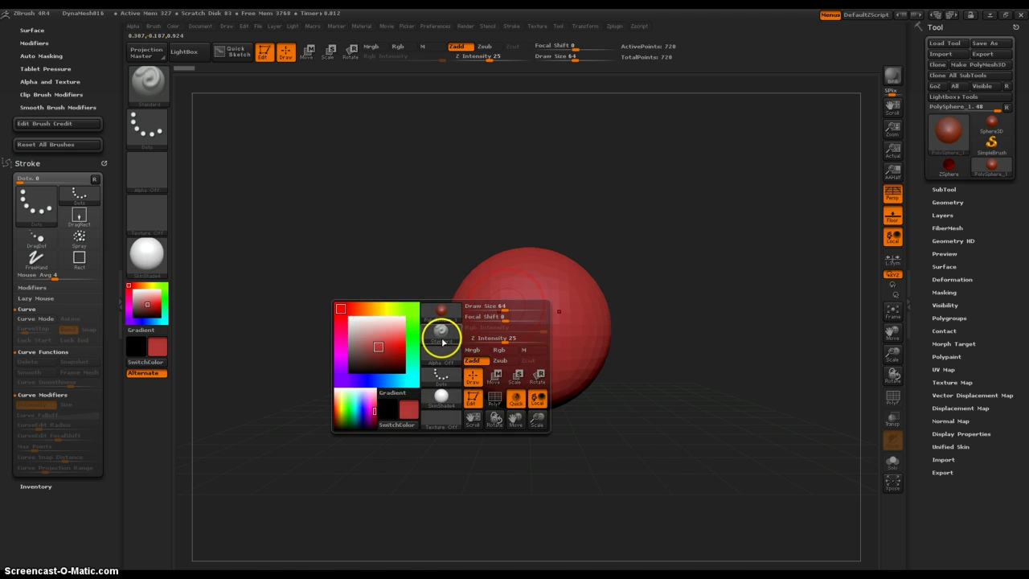
left_click(438, 336)
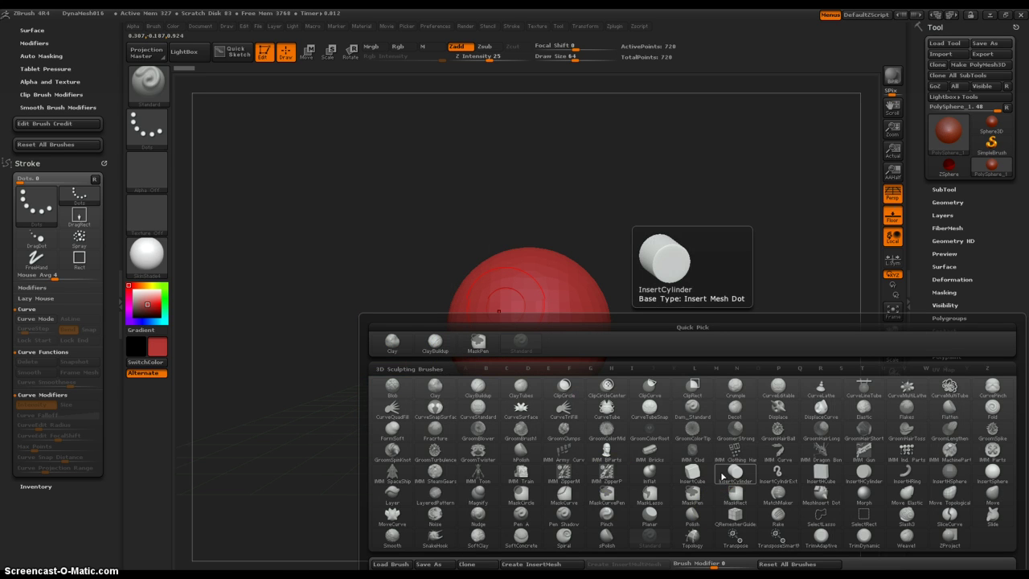
key("c")
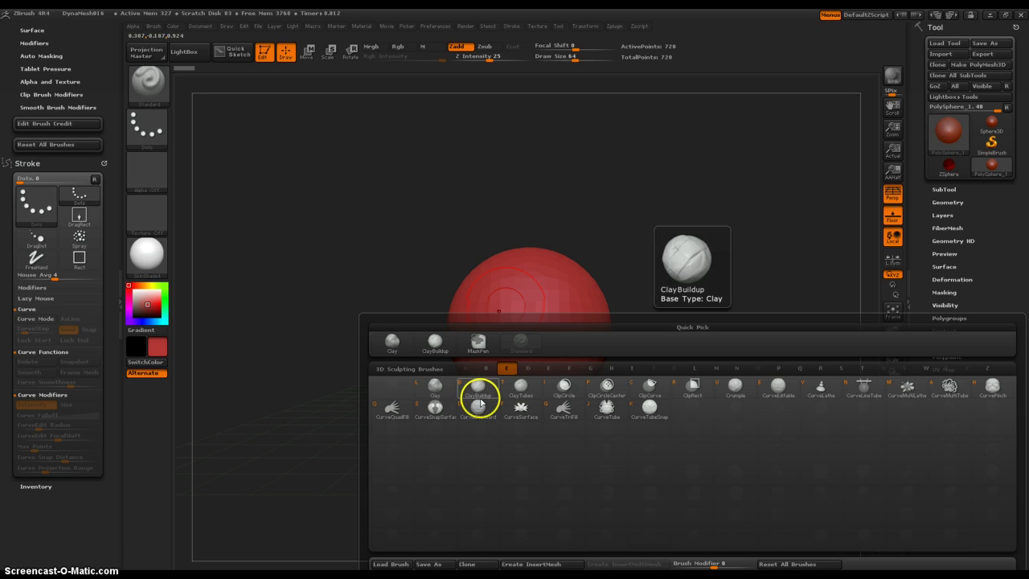
key("b")
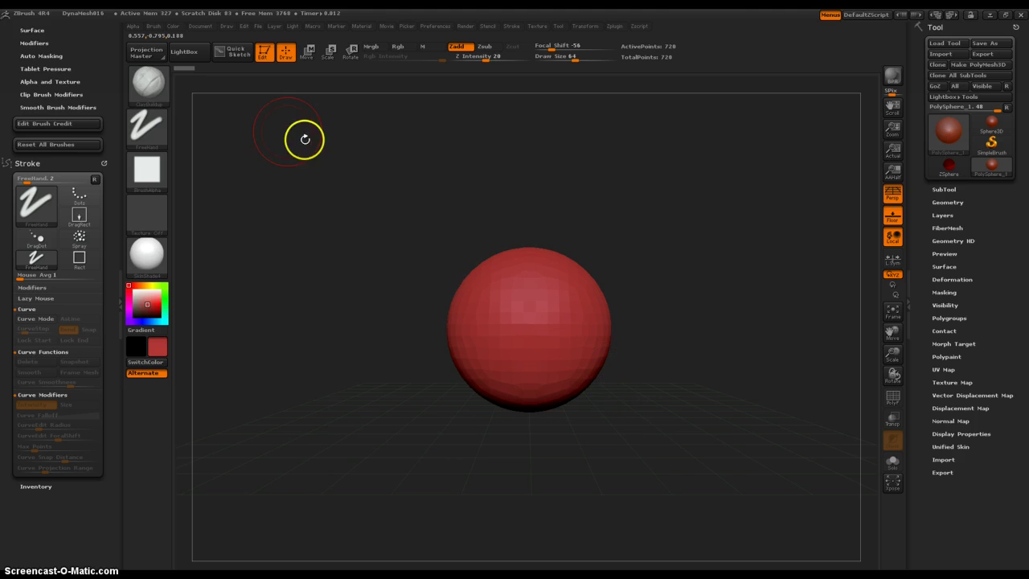
Try a ClayBuildup stroke down the sphere, undo it, and pick the Blob brush
mouse_move(528, 282)
left_mouse_down()
mouse_move(471, 378)
mouse_move(569, 360)
mouse_move(503, 374)
left_mouse_up()
key("ctrl+z")
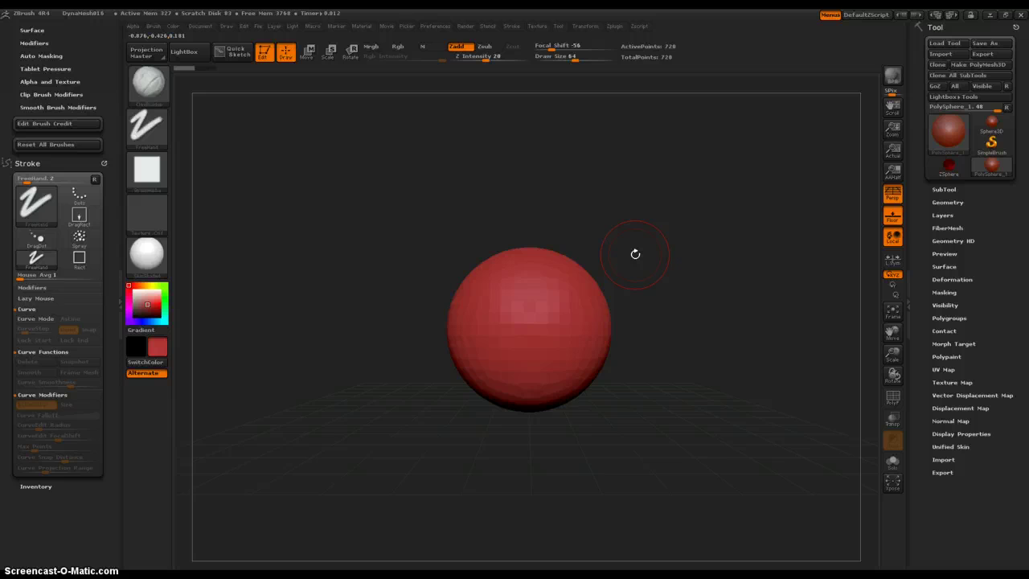
key("b")
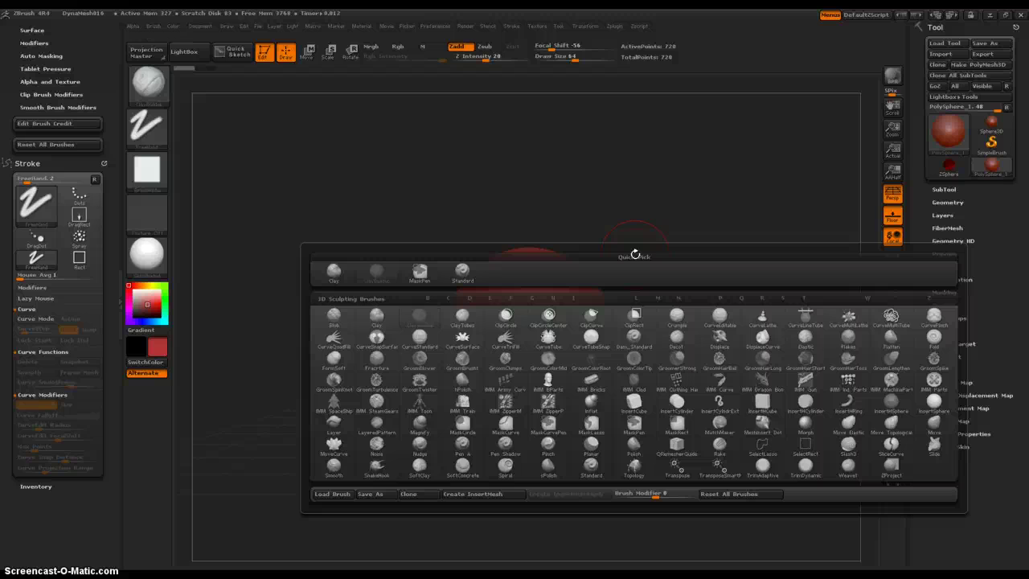
key("Escape")
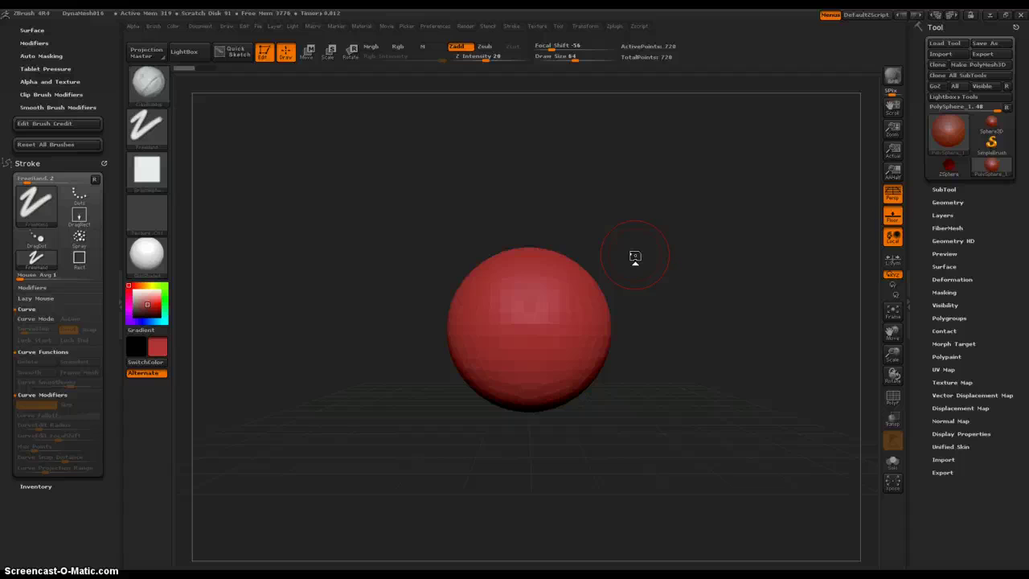
key("b")
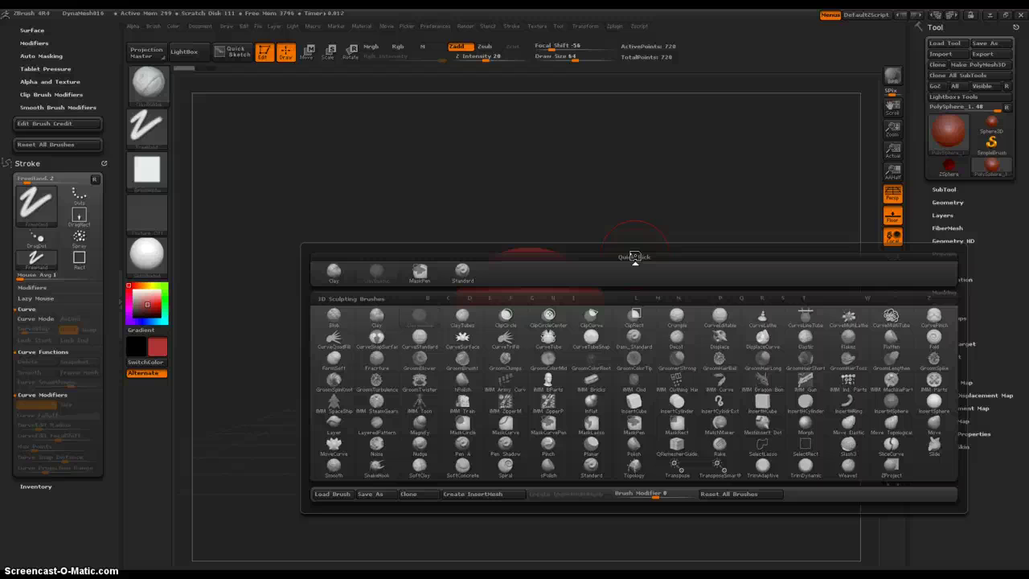
key("b")
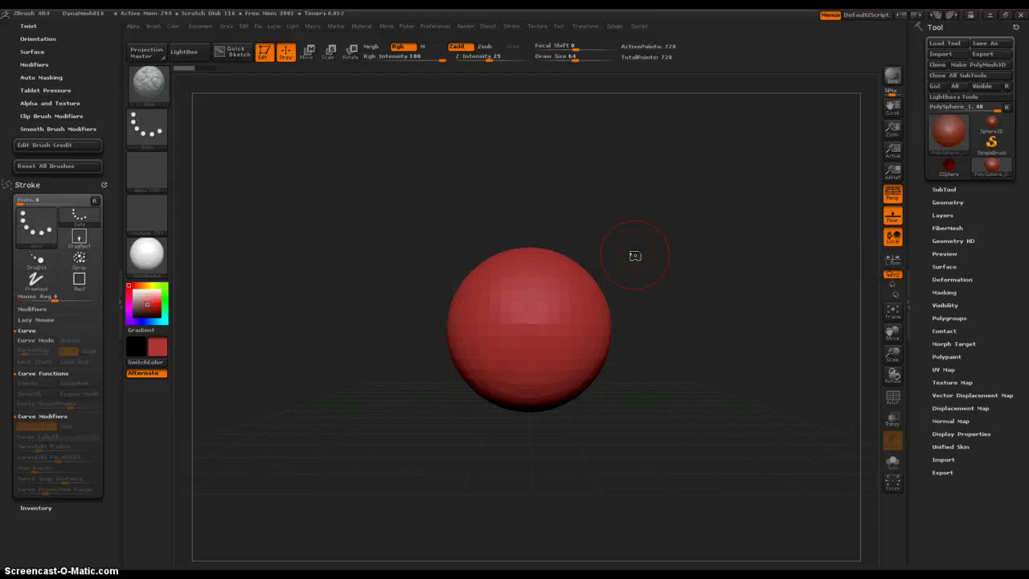
Switch to the Move brush and enlarge its Draw Size to 156
key("b")
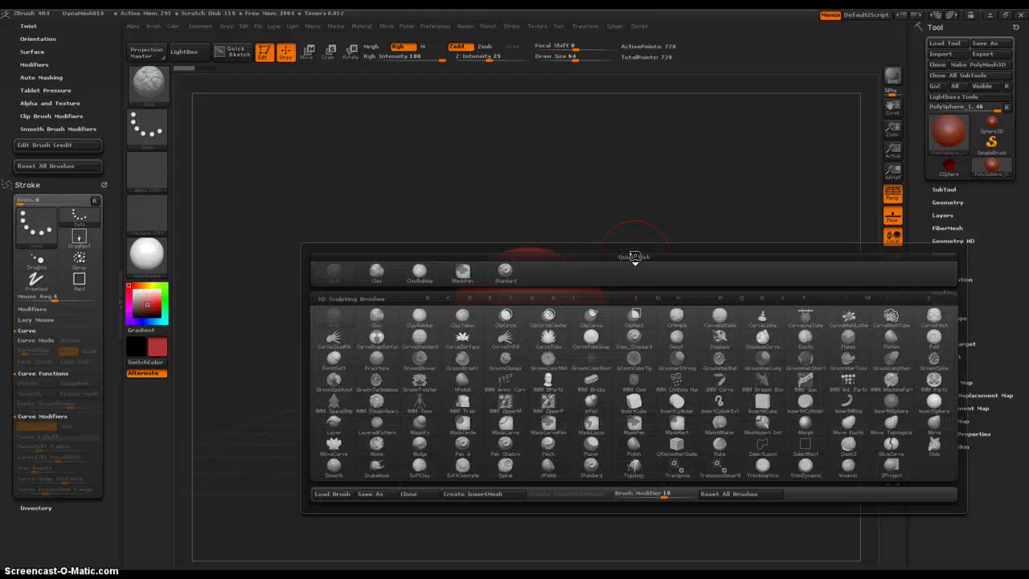
key("m")
key("v")
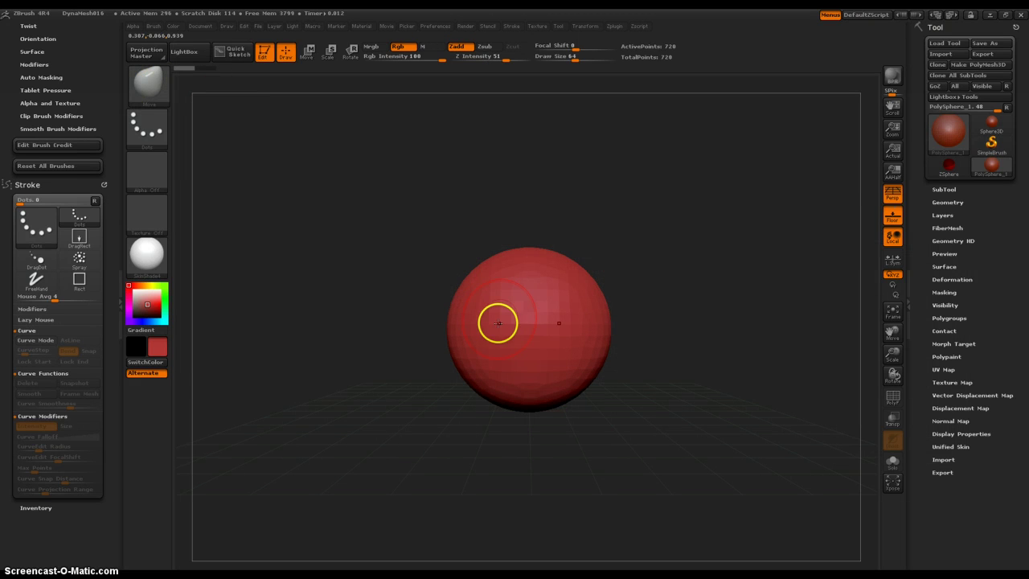
key("bracketright")
key("bracketright")
key("bracketright")
key("bracketright")
Pull the sphere's upper part upward into a tall, tapered form and remesh it with DynaMesh
mouse_move(639, 319)
right_mouse_down("ctrl")
mouse_move(638, 257)
mouse_move(636, 311)
right_mouse_up("ctrl")
left_click_drag(546, 331, 544, 134)
left_click_drag(551, 171, 568, 137)
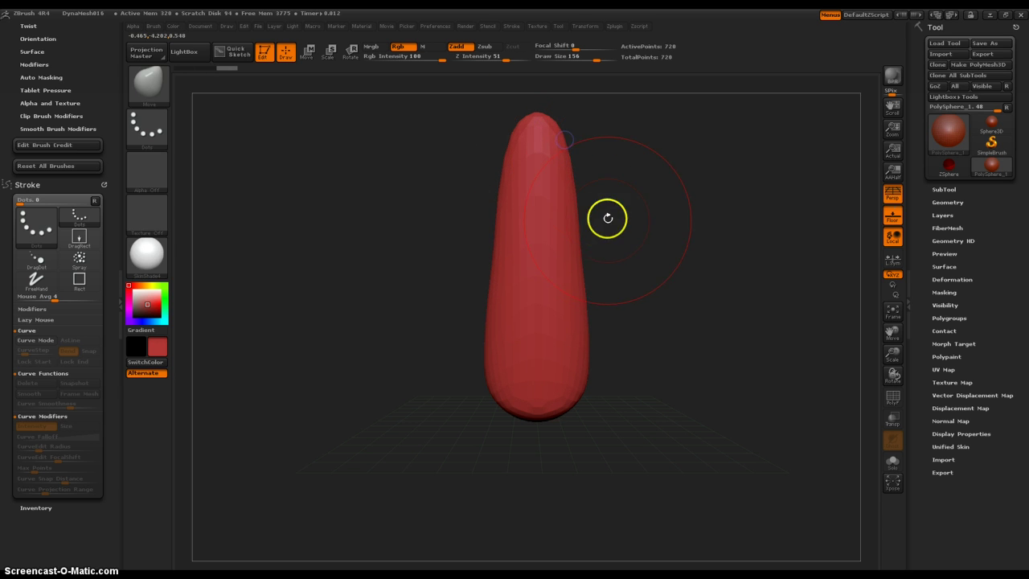
left_click_drag(650, 201, 704, 355, "ctrl")
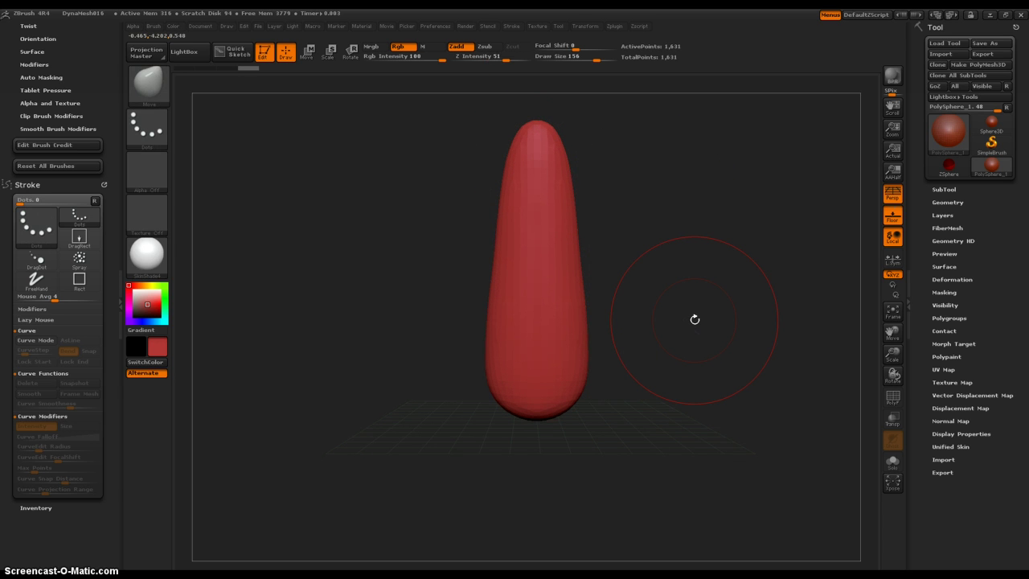
left_click_drag(698, 274, 761, 417, "ctrl")
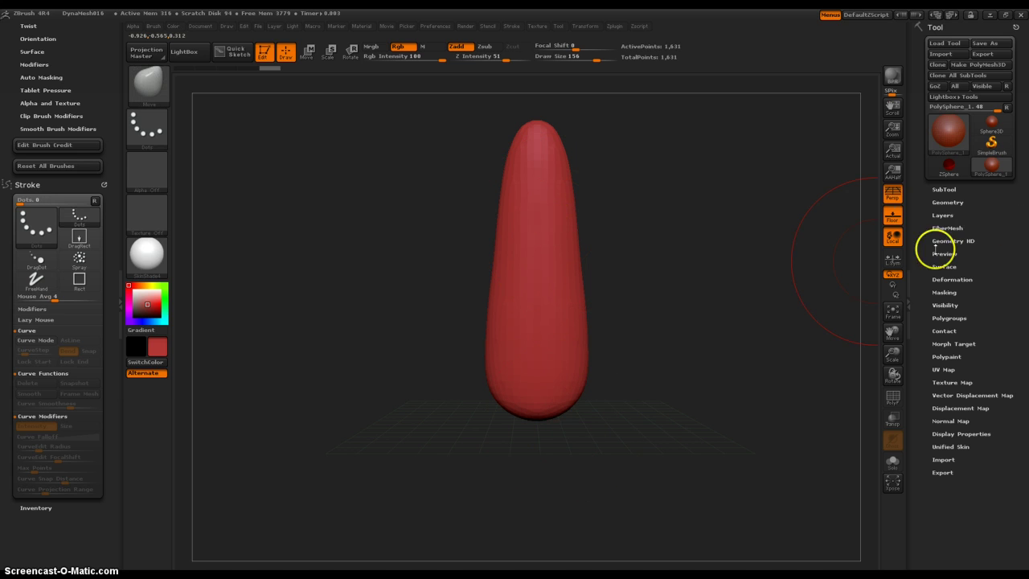
Stretch the form's lower end downward with the Move brush, updating the DynaMesh after each pull
mouse_move(535, 405)
left_mouse_down()
mouse_move(535, 498)
mouse_move(567, 553)
left_mouse_up()
left_click_drag(706, 387, 734, 526, "ctrl")
left_click_drag(706, 485, 715, 382, "alt")
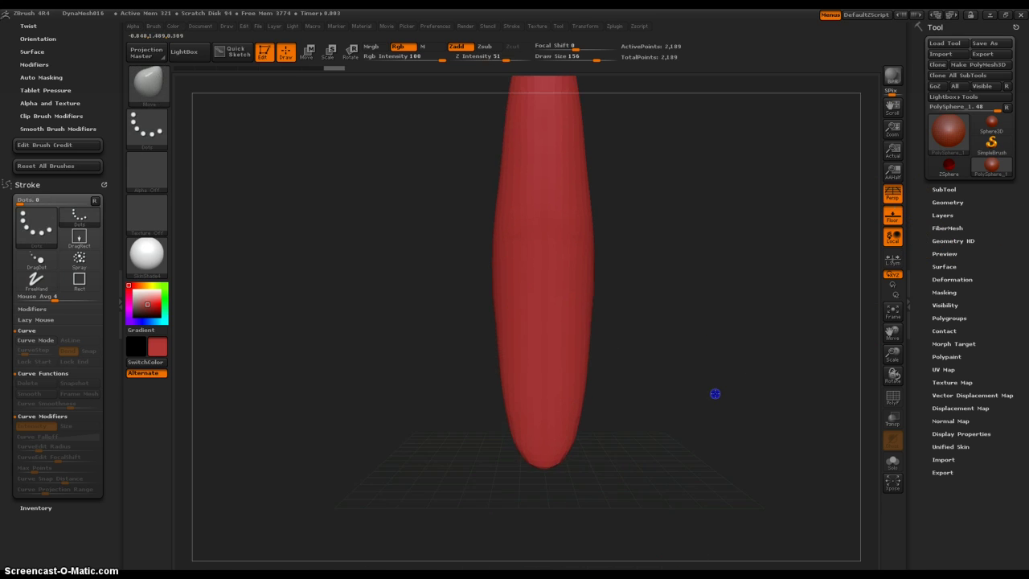
mouse_move(580, 408)
left_mouse_down()
mouse_move(600, 463)
mouse_move(581, 459)
mouse_move(585, 470)
left_mouse_up()
mouse_move(634, 451)
left_mouse_down("ctrl")
mouse_move(643, 529)
mouse_move(678, 529)
left_mouse_up("ctrl")
Shape and smooth a slight bend along the elongated form from the side, and remesh it
left_click_drag(700, 436, 636, 456)
mouse_move(670, 262)
left_mouse_down("shift")
mouse_move(655, 295)
mouse_move(646, 214)
left_mouse_up("shift")
left_click_drag(703, 367, 732, 389, "ctrl")
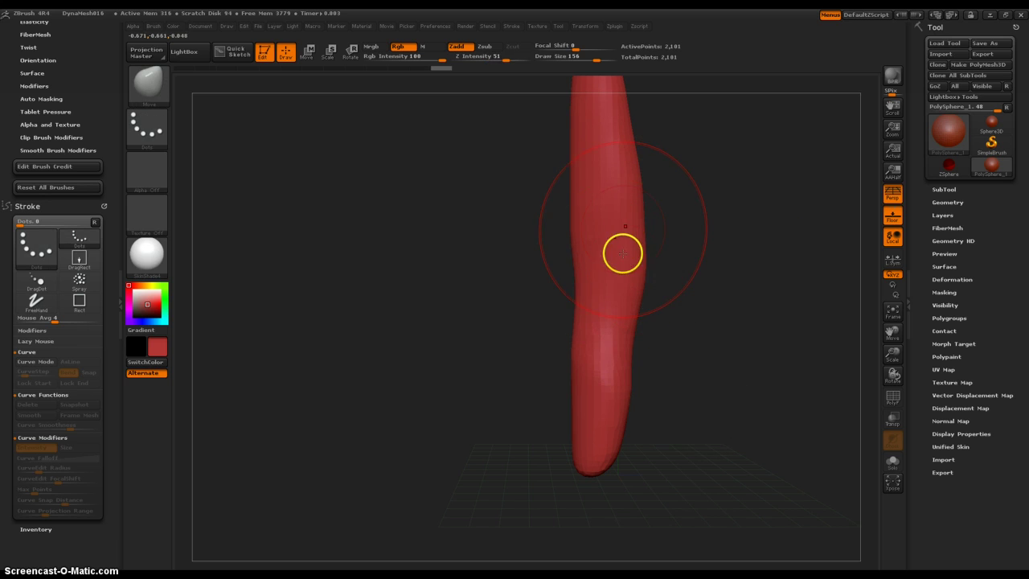
Switch to the ClayBuildup brush and lower its Z Intensity to 3
key("space")
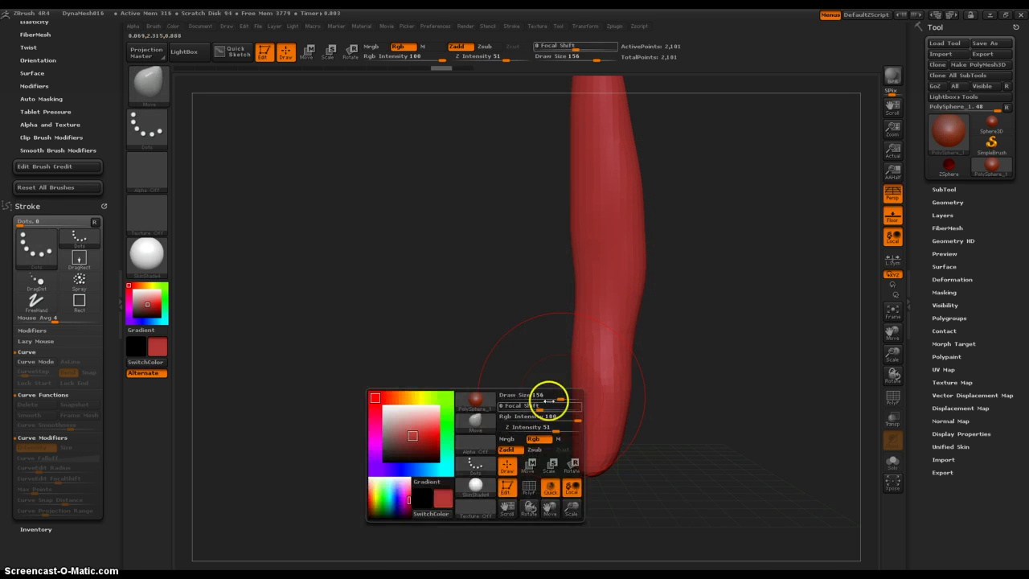
key("b")
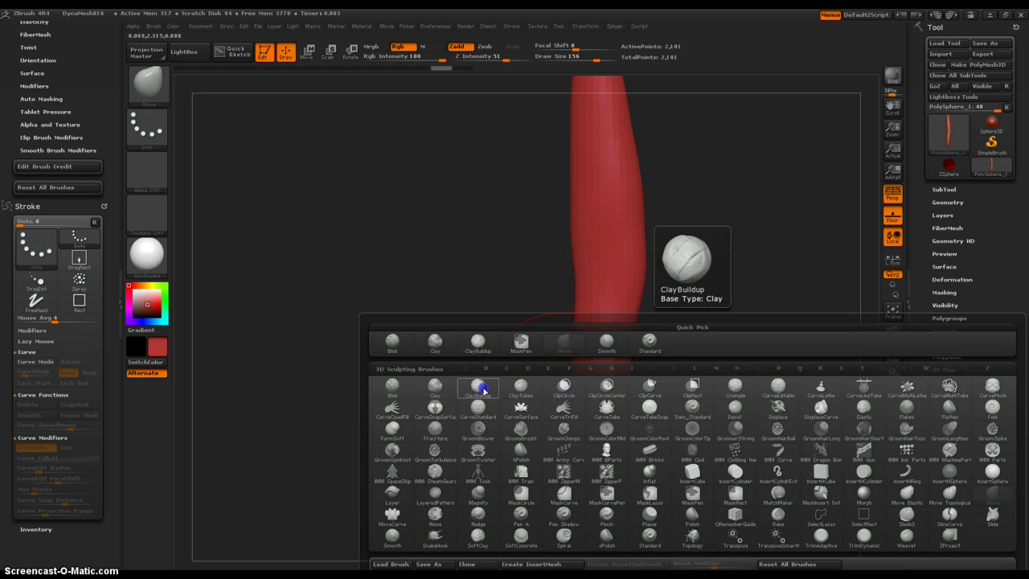
left_click(481, 389)
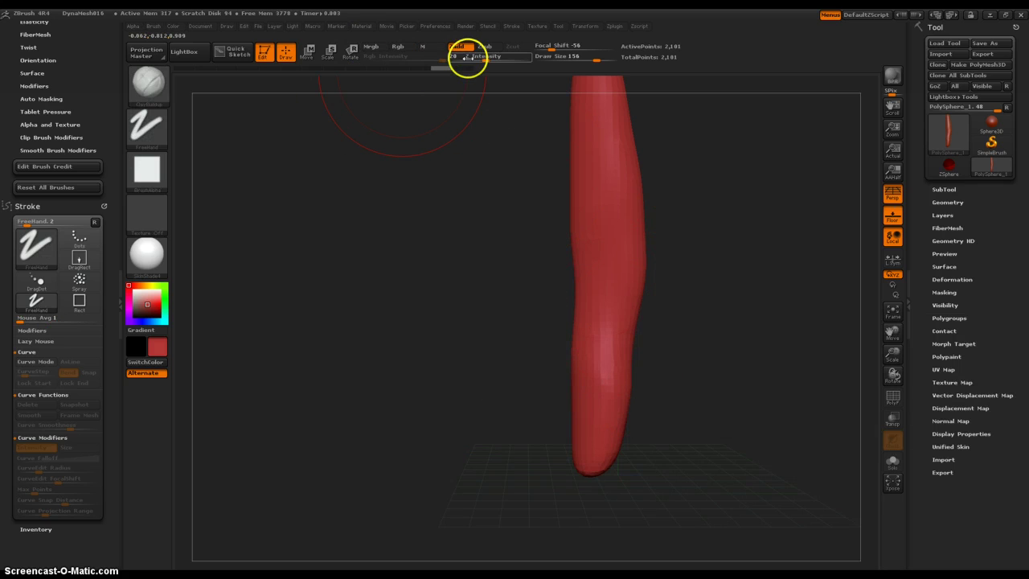
left_click_drag(472, 58, 467, 60)
Try sculpting strokes on the middle of the elongated form and undo them
mouse_move(633, 286)
left_mouse_down()
mouse_move(638, 479)
mouse_move(585, 257)
left_mouse_up()
key("ctrl+z")
right_click_drag(681, 350, 721, 526, "ctrl")
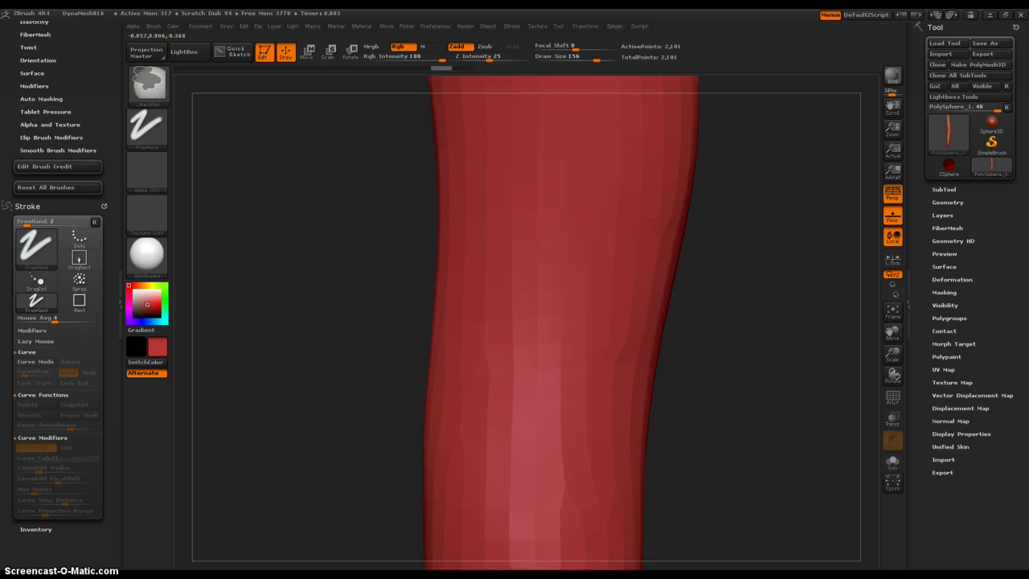
mouse_move(632, 303)
left_mouse_down()
mouse_move(668, 212)
mouse_move(645, 243)
mouse_move(664, 295)
mouse_move(677, 469)
left_mouse_up()
key("ctrl+z")
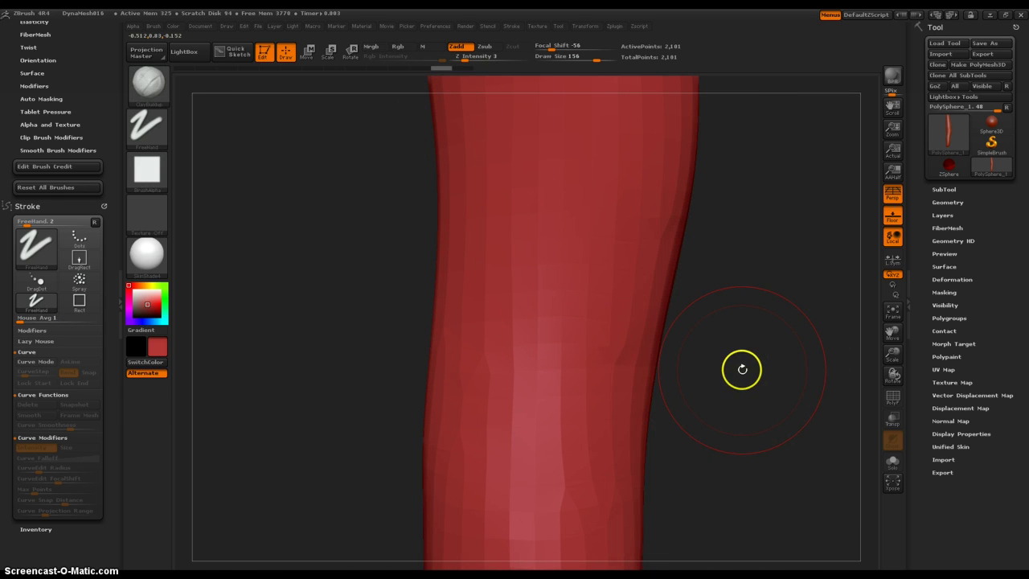
Thicken the upper end of the elongated form with ClayBuildup strokes and update the DynaMesh
mouse_move(732, 397)
left_mouse_down()
mouse_move(777, 406)
mouse_move(728, 287)
mouse_move(688, 273)
mouse_move(602, 367)
mouse_move(626, 335)
mouse_move(636, 217)
left_mouse_up()
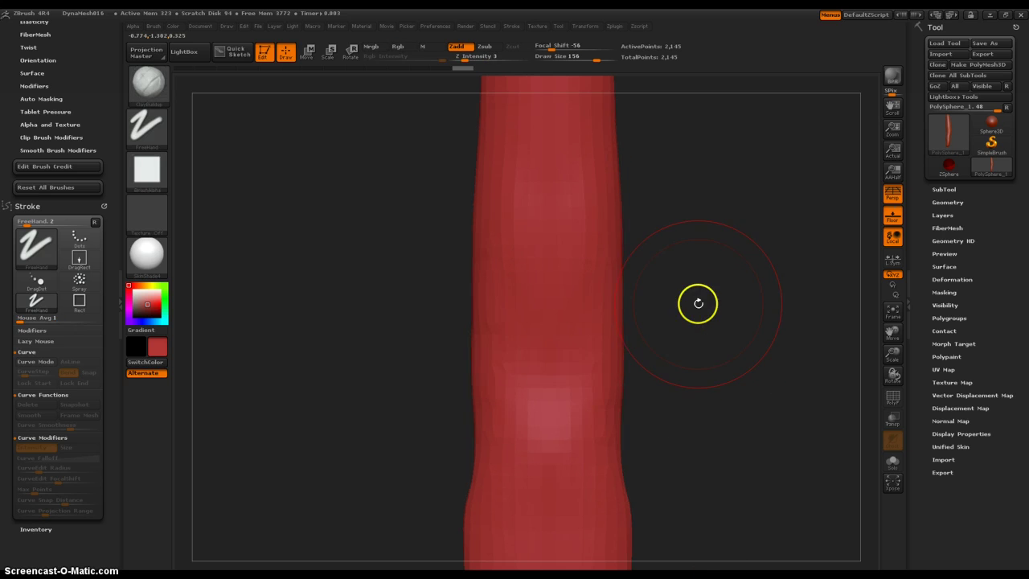
mouse_move(698, 303)
left_mouse_down()
mouse_move(680, 209)
mouse_move(592, 232)
left_mouse_up()
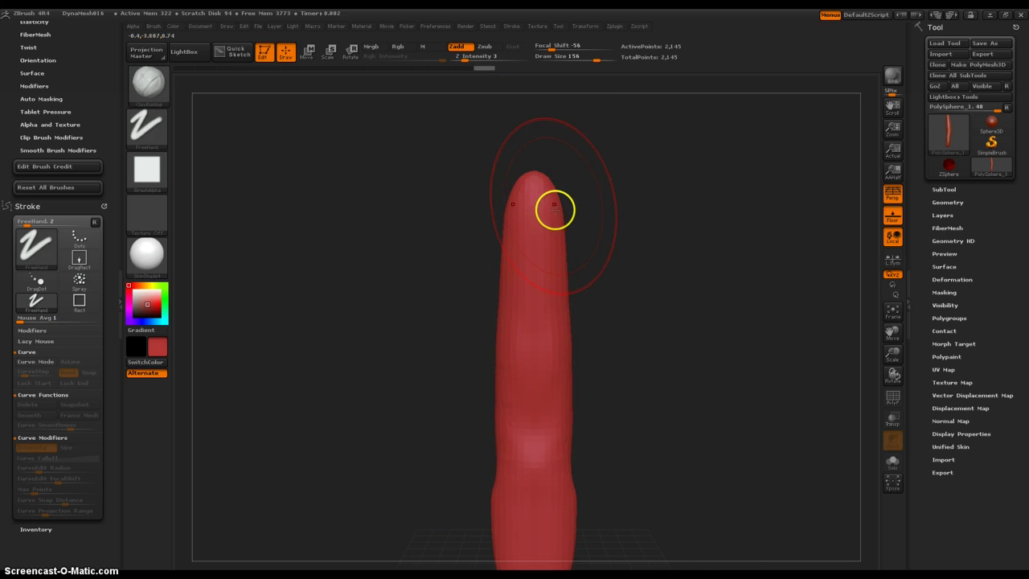
right_click_drag(592, 221, 654, 355, "ctrl")
mouse_move(556, 278)
left_mouse_down()
mouse_move(560, 243)
mouse_move(546, 223)
mouse_move(531, 247)
left_mouse_up()
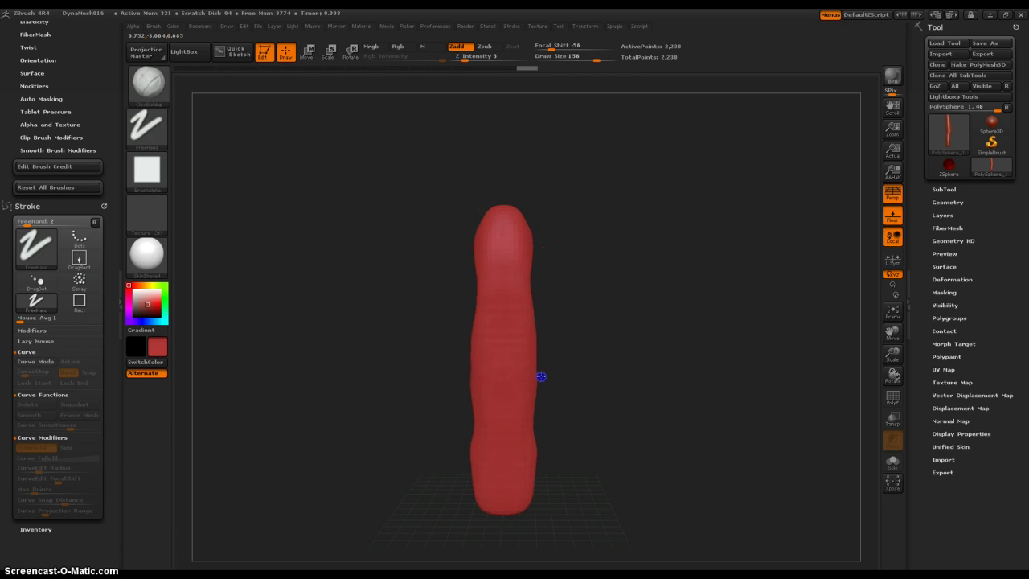
right_click_drag(582, 239, 720, 253, "ctrl")
left_click_drag(648, 187, 646, 321)
mouse_move(620, 493)
left_mouse_down()
mouse_move(615, 97)
mouse_move(574, 82)
mouse_move(657, 415)
left_mouse_up()
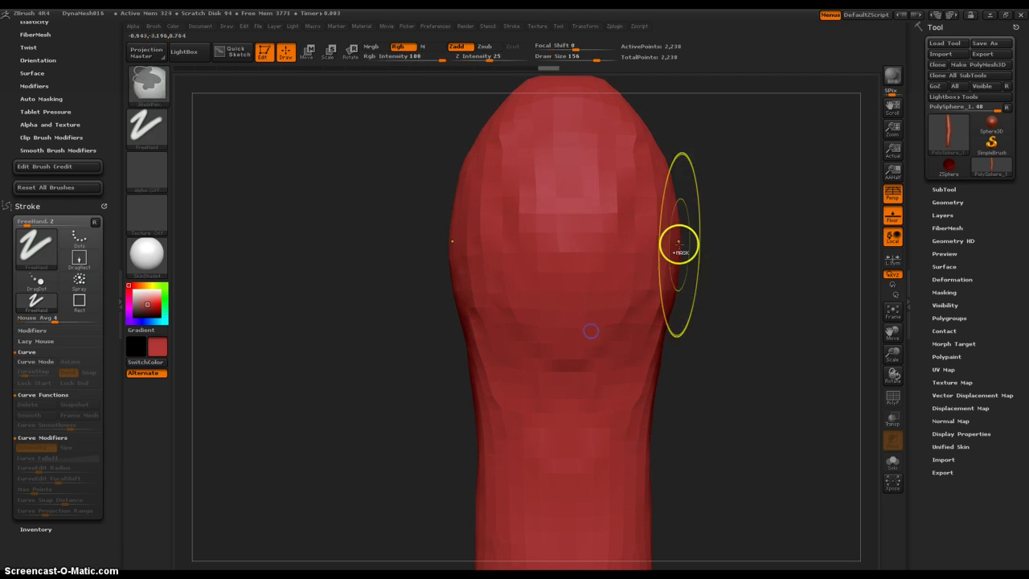
mouse_move(670, 271)
left_mouse_down()
mouse_move(679, 417)
mouse_move(691, 422)
mouse_move(694, 369)
left_mouse_up()
Switch to the Move brush for reshaping the form's upper end
right_click(496, 306)
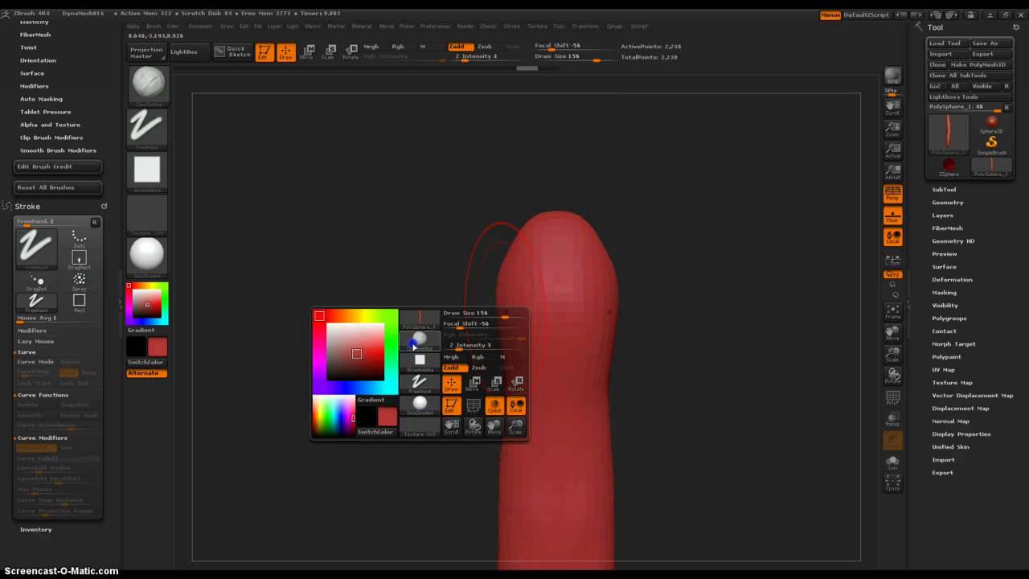
right_click(412, 344)
key("m")
key("v")
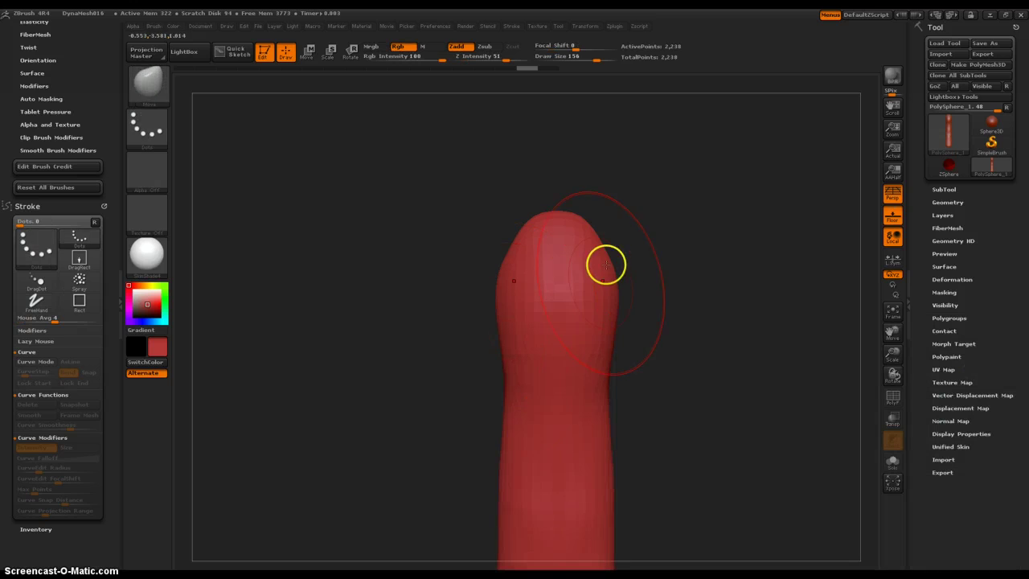
left_click_drag(642, 372, 635, 237)
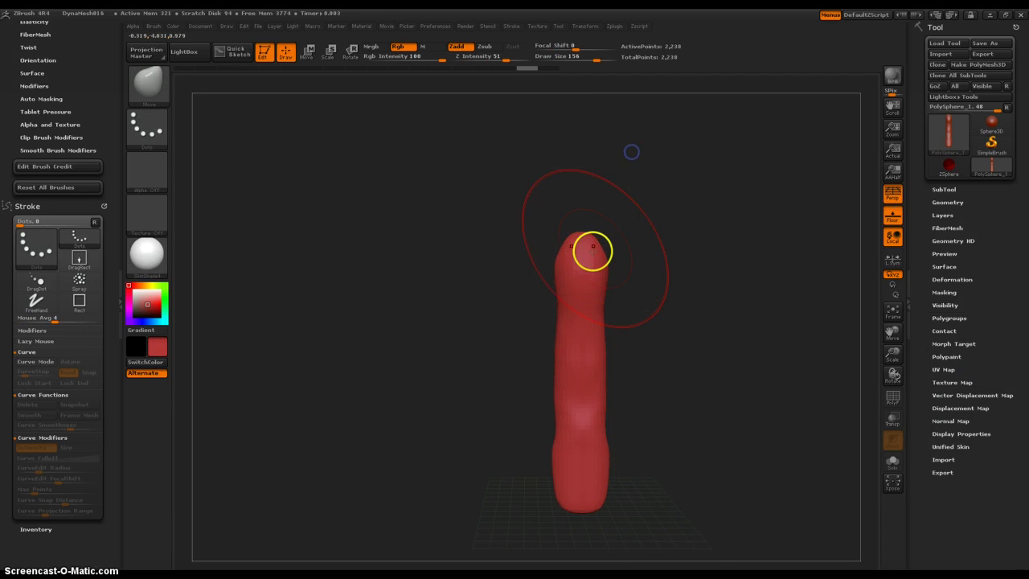
Pull the form's upper end sideways and down into a cane-like hook, and remesh it
mouse_move(584, 262)
left_mouse_down()
mouse_move(587, 194)
mouse_move(674, 160)
mouse_move(718, 211)
mouse_move(773, 338)
left_mouse_up()
mouse_move(680, 228)
left_mouse_down()
mouse_move(751, 285)
mouse_move(752, 346)
left_mouse_up()
mouse_move(694, 248)
left_mouse_down()
mouse_move(712, 273)
mouse_move(725, 246)
mouse_move(721, 225)
mouse_move(680, 192)
mouse_move(686, 181)
mouse_move(683, 238)
mouse_move(668, 206)
mouse_move(661, 241)
mouse_move(693, 228)
mouse_move(673, 225)
mouse_move(699, 229)
left_mouse_up()
mouse_move(680, 240)
left_mouse_down()
mouse_move(679, 223)
mouse_move(593, 260)
mouse_move(659, 235)
mouse_move(657, 219)
left_mouse_up()
left_click_drag(657, 367, 659, 406, "ctrl")
left_click_drag(696, 253, 692, 231)
right_click(636, 401)
left_click(525, 429)
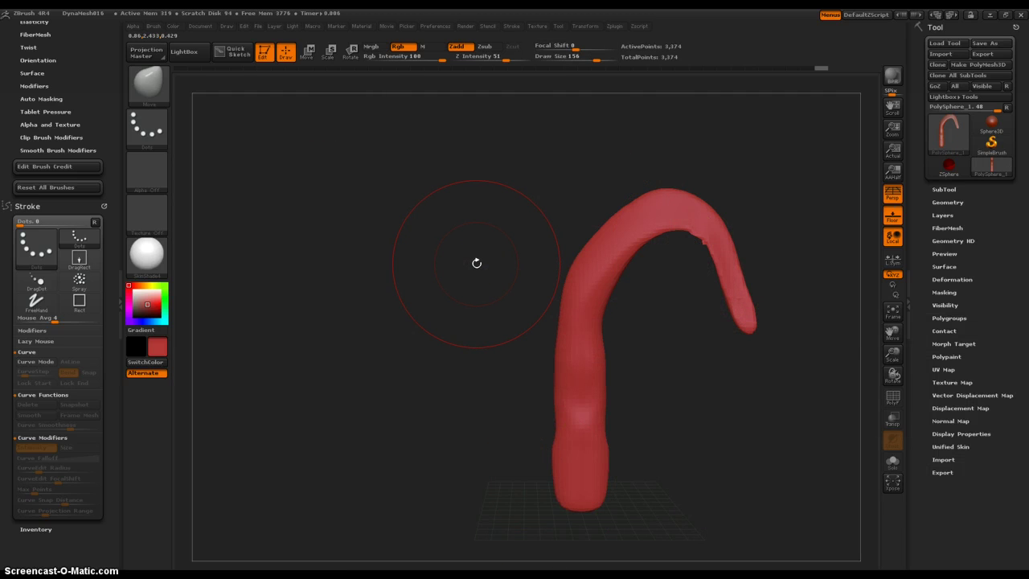
Switch to the Inflat brush, undo a trial stroke on the hook, and lower the Z Intensity to 4
key("b")
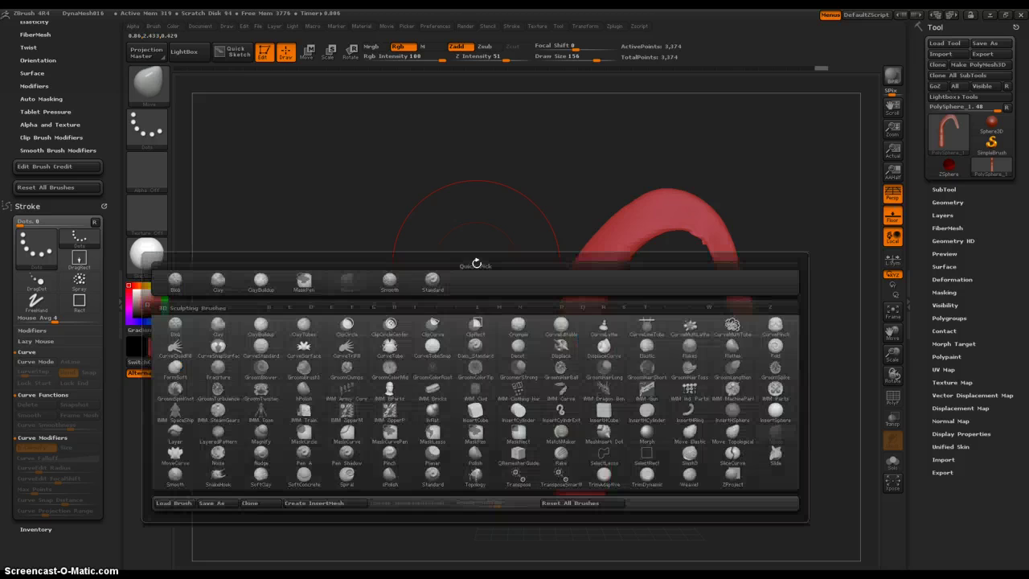
key("i")
key("n")
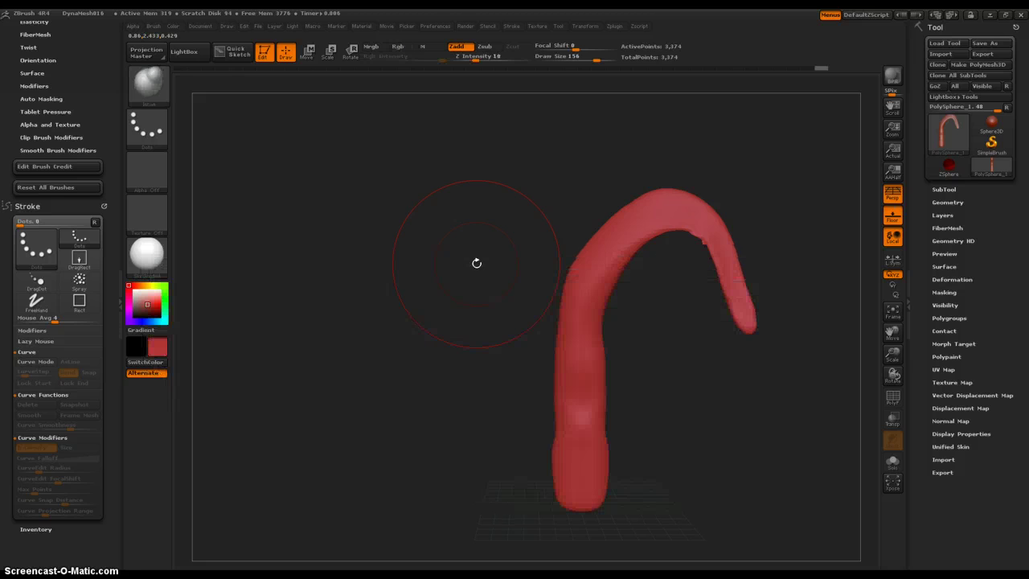
left_click_drag(670, 214, 741, 223)
key("ctrl+z")
left_click_drag(474, 54, 470, 57)
Inflate the hook's thin hanging end and the curve down to the shaft, updating the DynaMesh between strokes
left_click_drag(685, 213, 749, 328)
left_click_drag(757, 367, 648, 556, "ctrl")
left_click_drag(634, 222, 576, 285)
left_click_drag(659, 239, 618, 253)
left_click_drag(606, 208, 565, 433)
left_click_drag(661, 386, 656, 494, "ctrl")
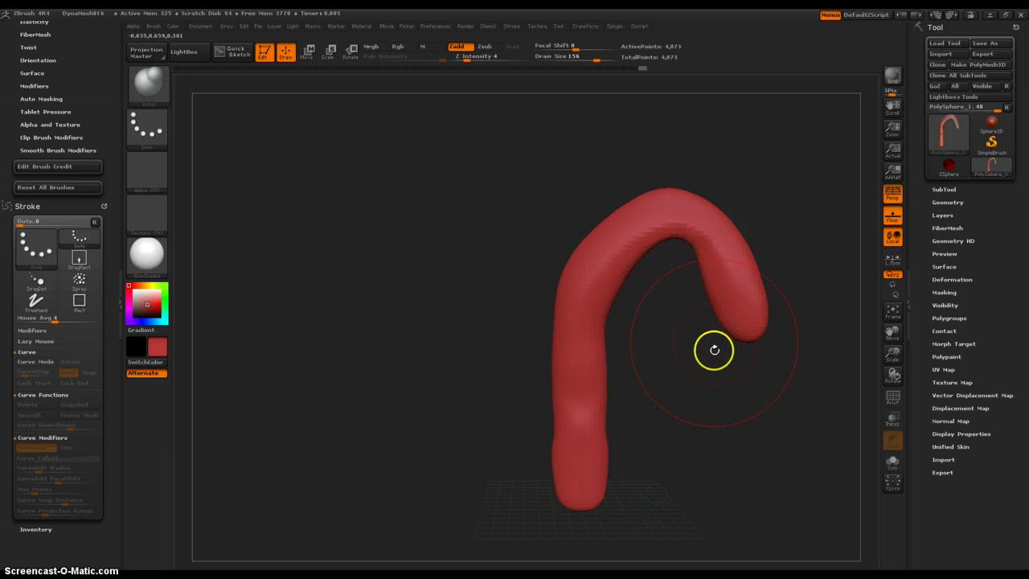
Inflate the area where the shaft bends into the hook and remesh the form
right_click_drag(719, 380, 631, 439, "alt")
right_click_drag(686, 452, 640, 281, "alt")
right_click_drag(616, 339, 617, 319, "ctrl")
right_click_drag(625, 410, 624, 309, "ctrl")
right_click_drag(535, 278, 592, 383, "alt")
right_click_drag(593, 302, 600, 407, "ctrl")
left_click_drag(564, 218, 555, 229)
left_click_drag(602, 358, 611, 491, "ctrl")
left_click_drag(638, 368, 636, 424, "ctrl")
Even out the hook's thickness toward its hanging tip with Inflat strokes, remeshing after each one
left_click_drag(683, 324, 698, 310)
left_click_drag(653, 372, 642, 429, "ctrl")
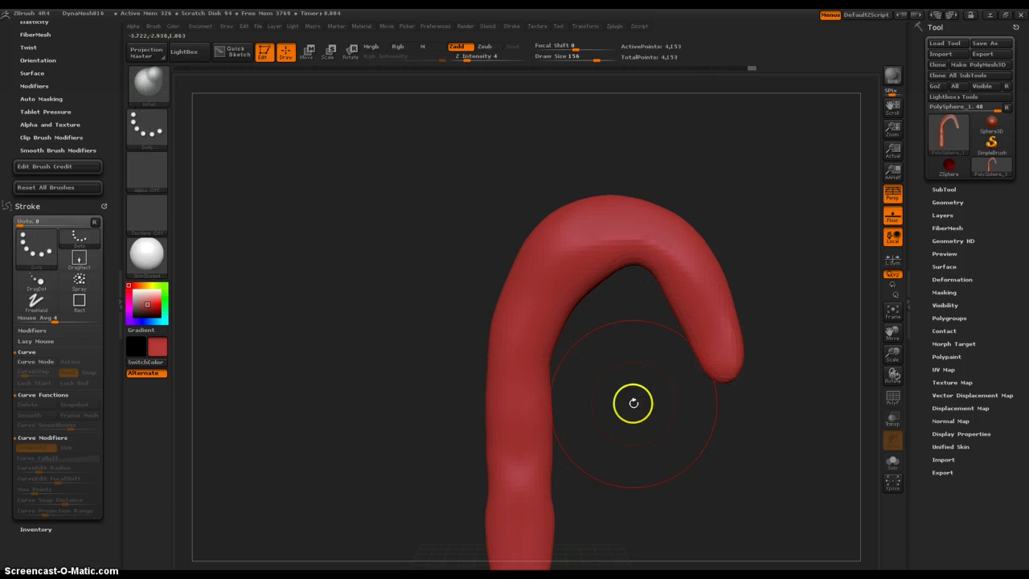
left_click_drag(594, 353, 595, 395)
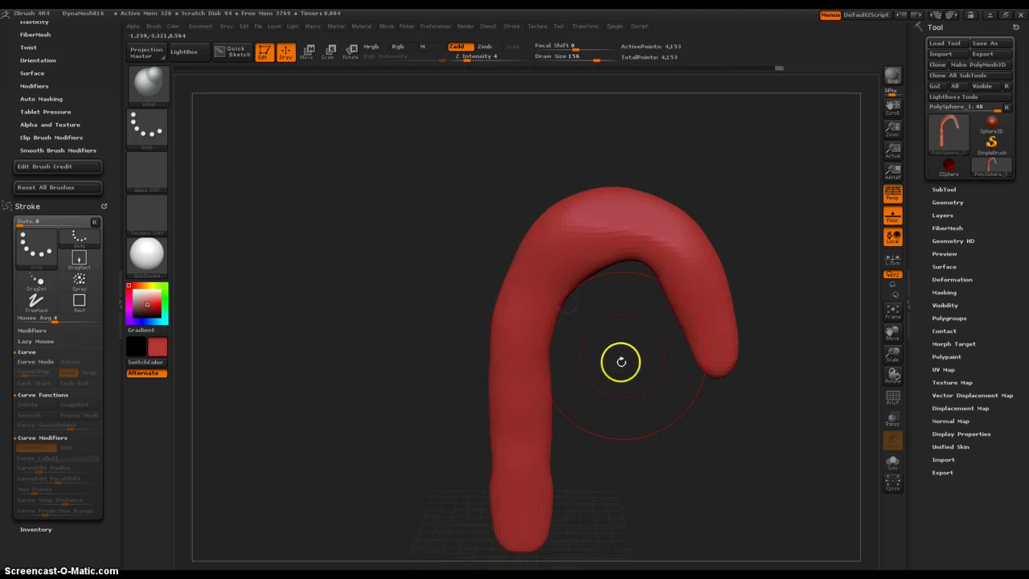
mouse_move(624, 342)
left_mouse_down("ctrl")
mouse_move(616, 396)
mouse_move(611, 356)
left_mouse_up("ctrl")
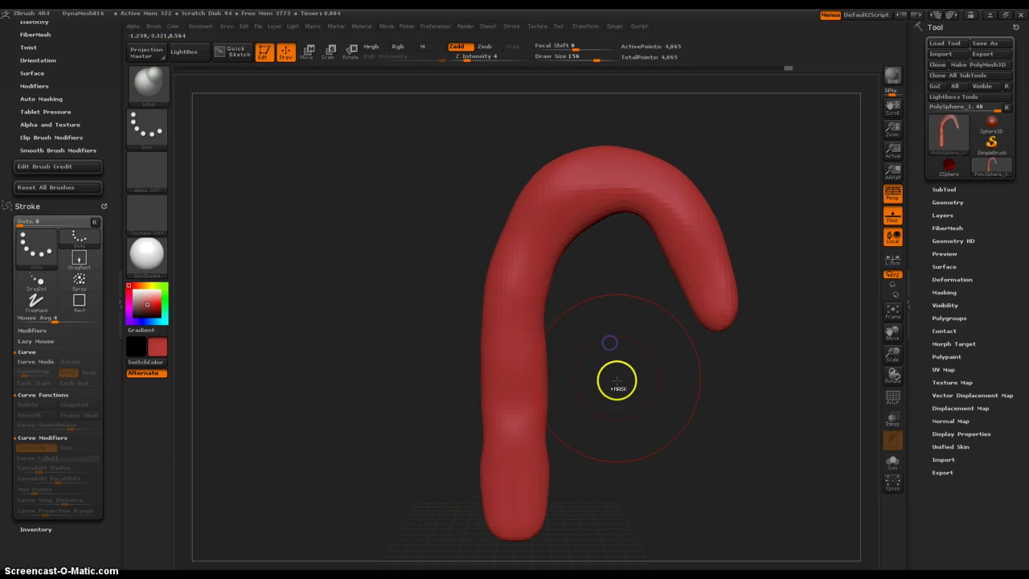
right_click_drag(609, 338, 616, 369, "ctrl")
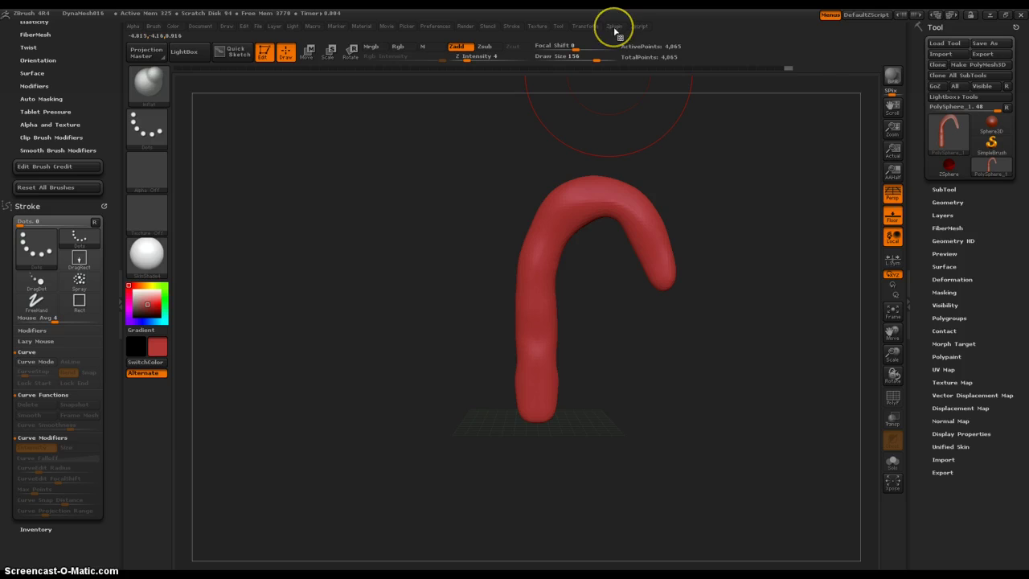
right_click_drag(712, 304, 714, 419, "ctrl")
left_click_drag(732, 407, 689, 374, "alt")
mouse_move(720, 266)
left_mouse_down()
mouse_move(696, 337)
mouse_move(669, 332)
left_mouse_up()
left_click_drag(677, 401, 640, 480, "ctrl")
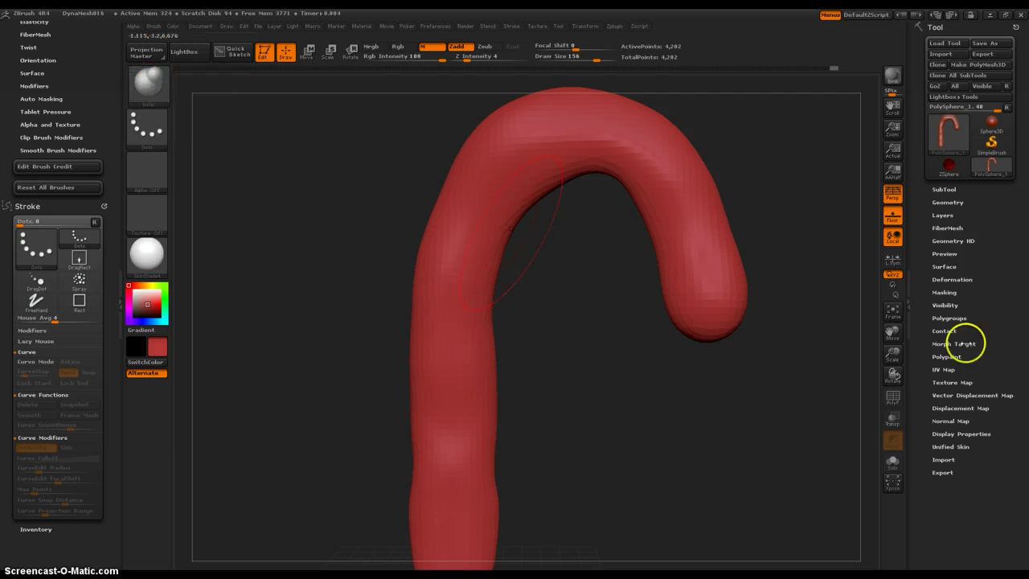
Choose BasicMaterial and fill the whole cane with the material
left_click(143, 257)
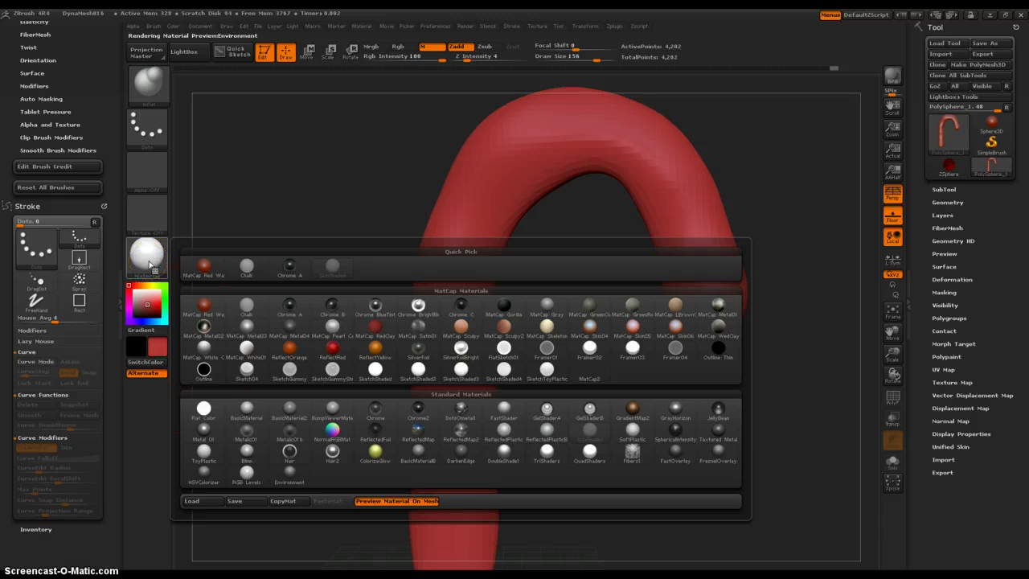
left_click(246, 409)
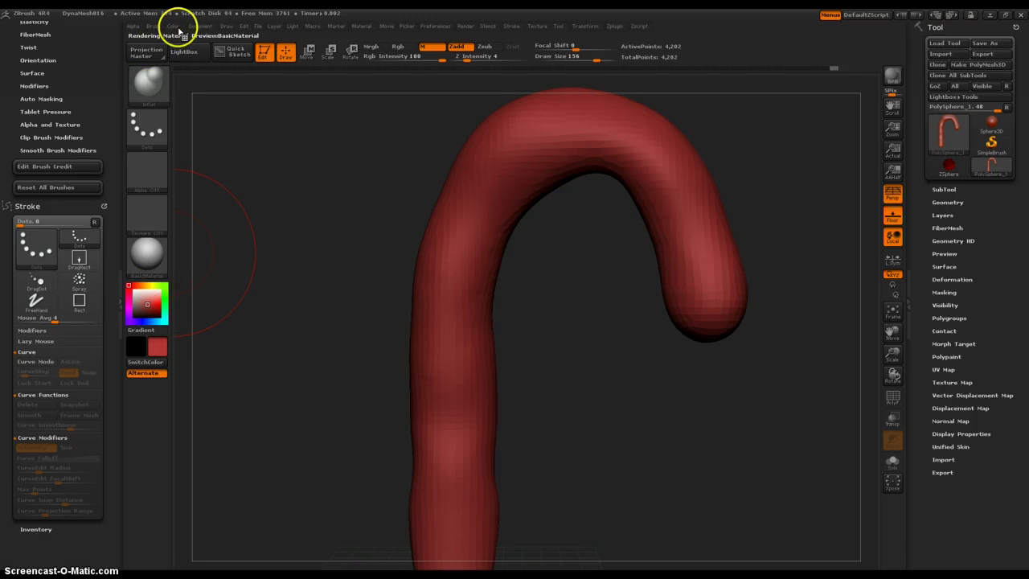
left_click(175, 26)
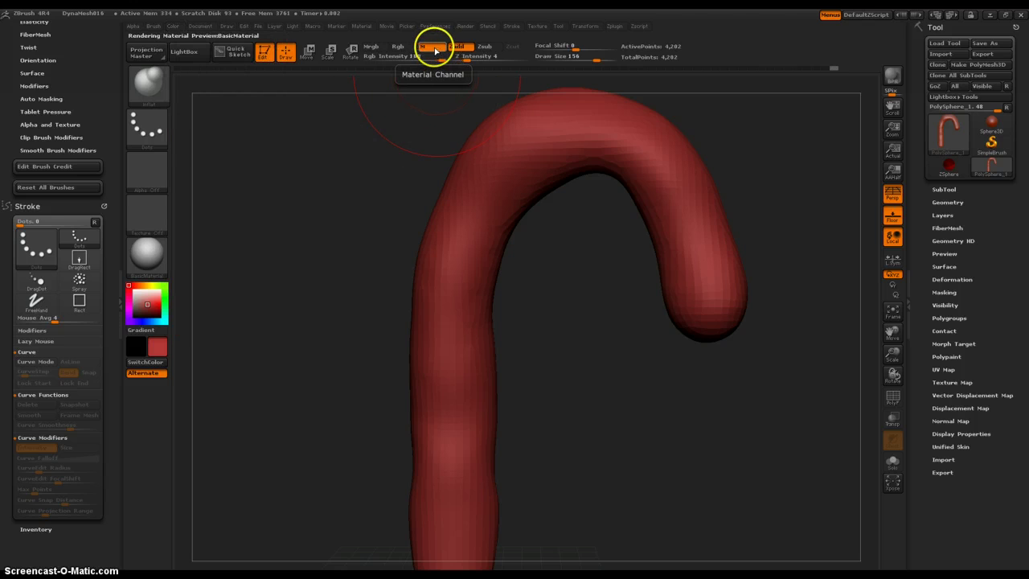
left_click(173, 26)
left_click(207, 228)
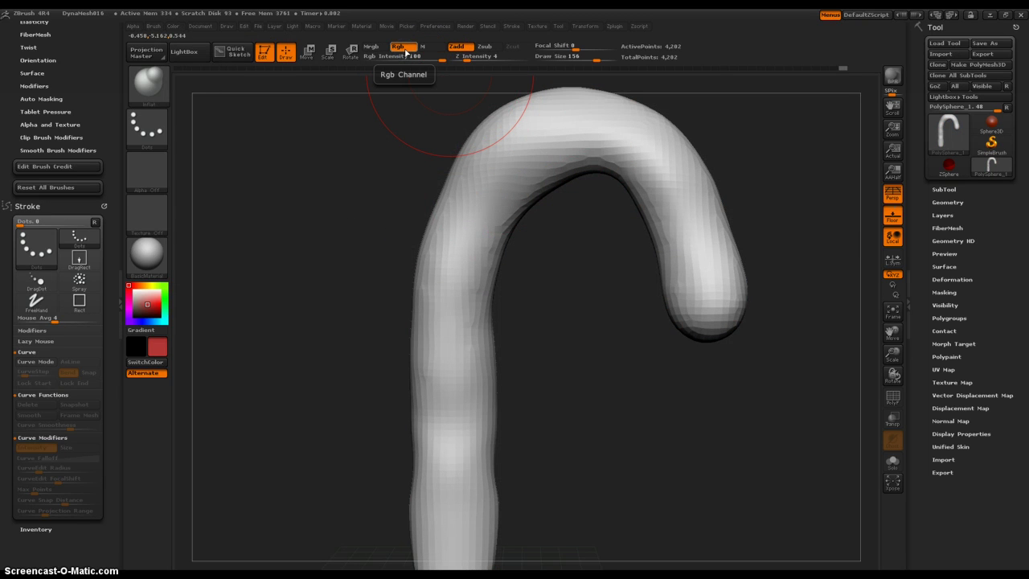
Fill the whole cane with the current red colour and set the active colour to white
left_click(173, 25)
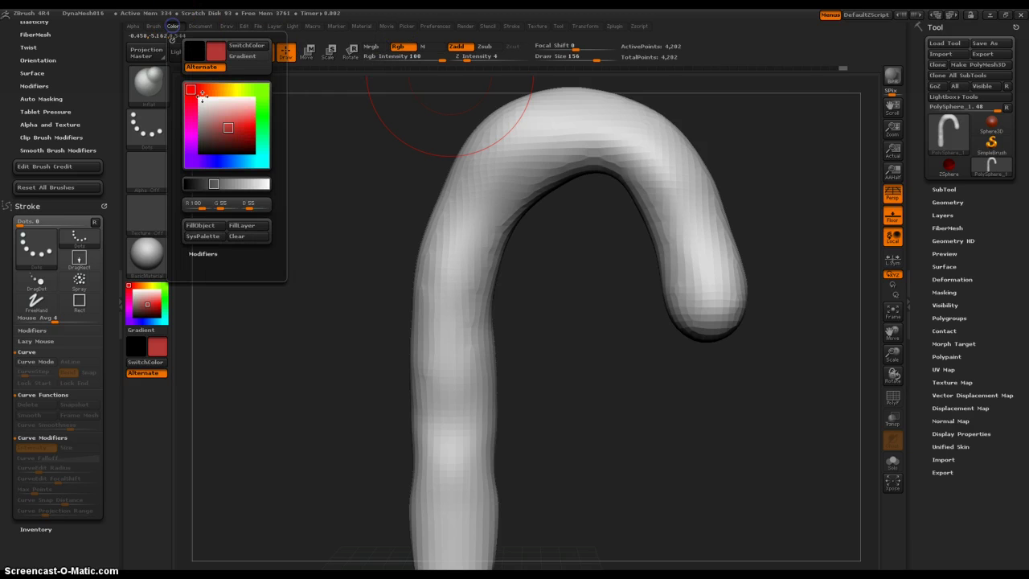
left_click(215, 226)
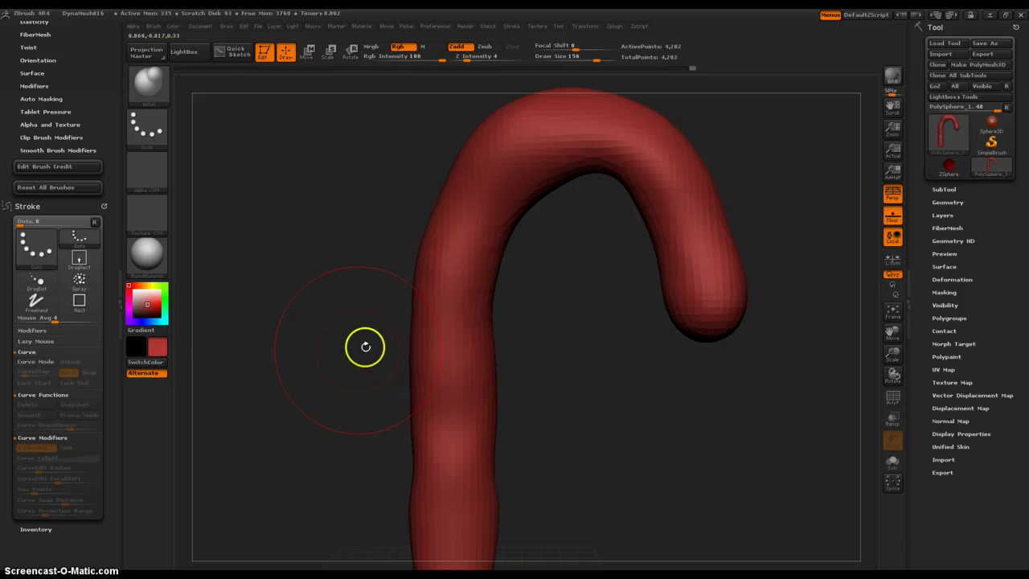
left_click(139, 297)
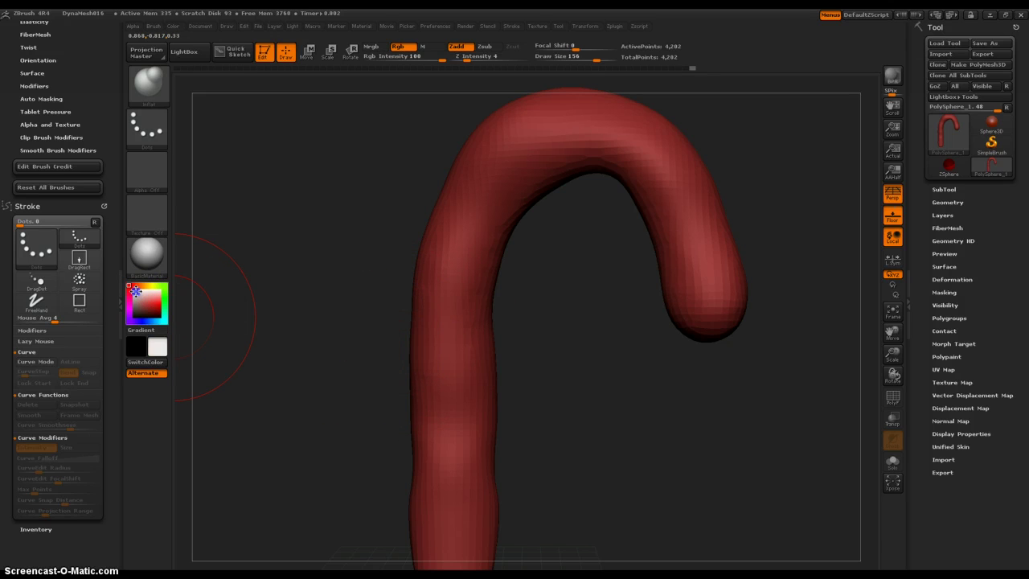
Turn off perspective distortion and mask two horizontal bands across the cane's straight shaft
left_click_drag(342, 425, 395, 340)
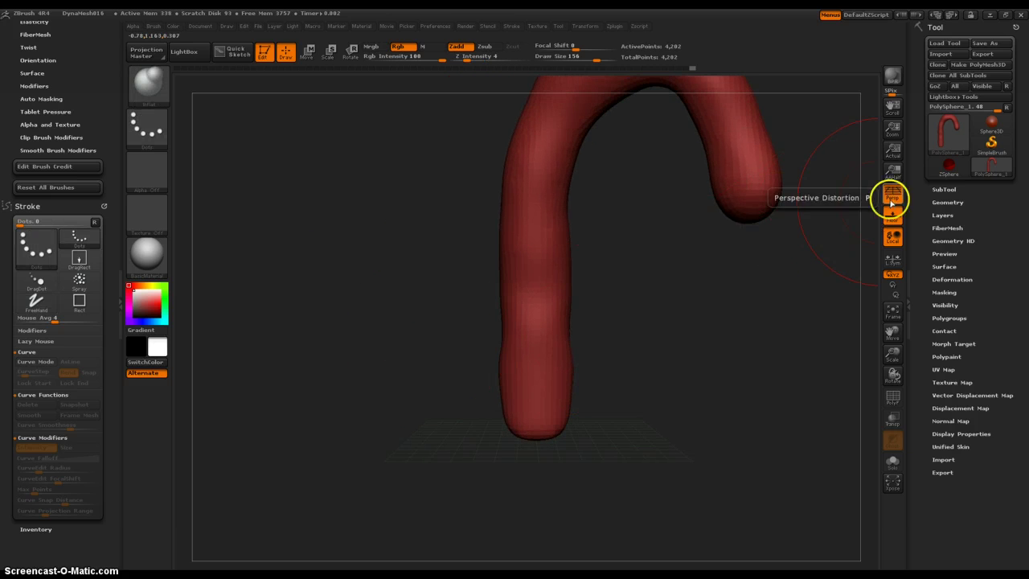
left_click(892, 193)
mouse_move(669, 294)
left_mouse_down()
mouse_move(663, 335)
mouse_move(641, 308)
mouse_move(630, 337)
left_mouse_up()
left_click_drag(436, 377, 610, 433, "ctrl")
left_click_drag(601, 274, 426, 324, "ctrl")
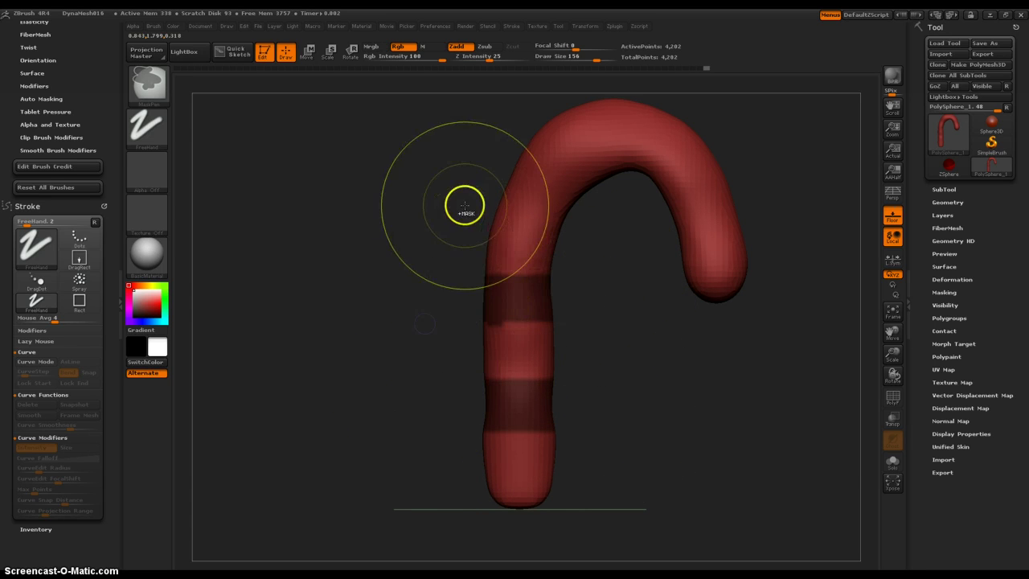
left_click_drag(486, 299, 594, 325, "ctrl")
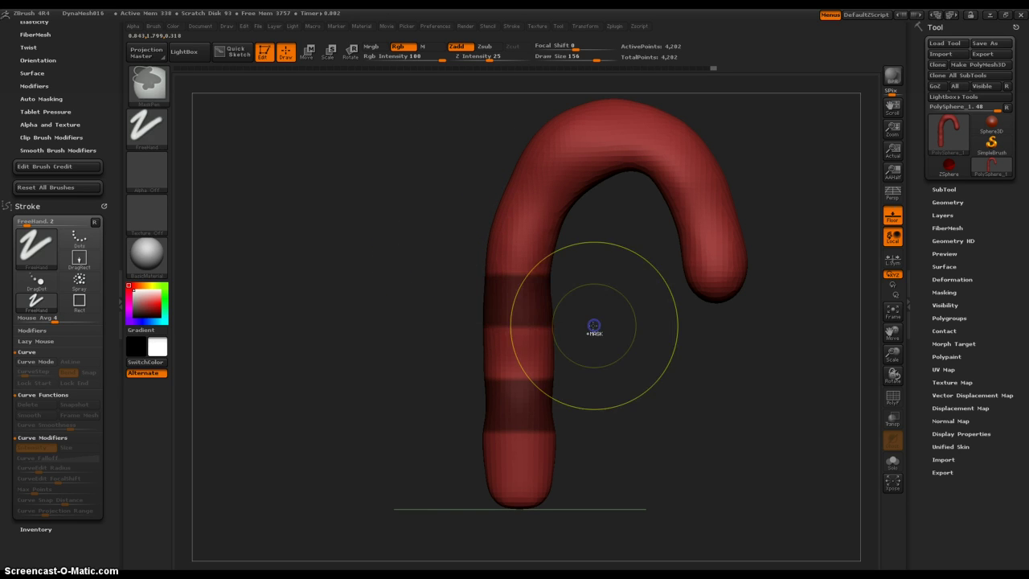
Switch to the MaskLasso brush and mask a diagonal band where the shaft bends into the hook
left_click(148, 81, "ctrl")
left_click(331, 140)
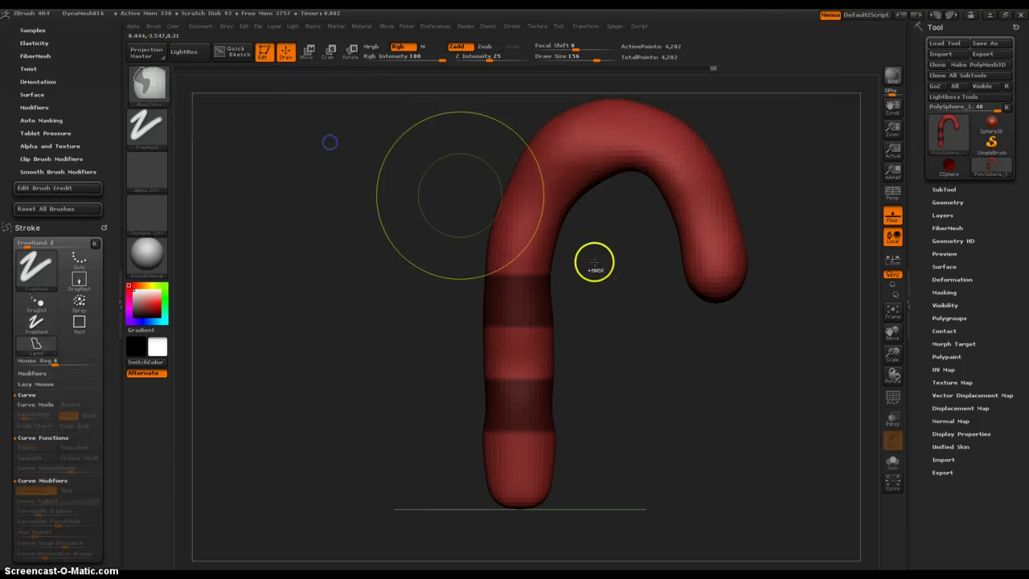
mouse_move(585, 254)
left_mouse_down("ctrl")
mouse_move(378, 128)
mouse_move(409, 110)
mouse_move(523, 106)
left_mouse_up("ctrl")
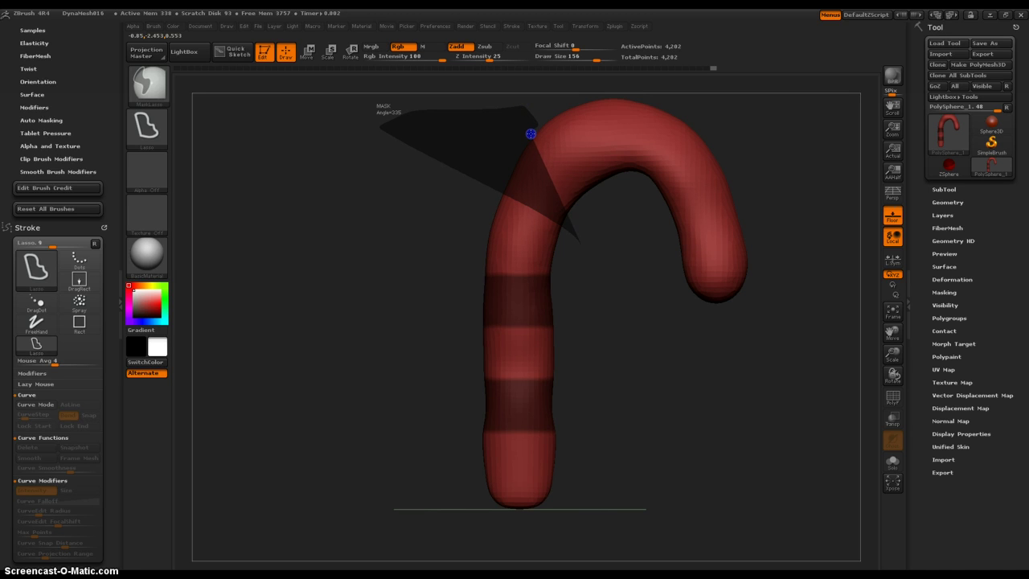
left_click_drag(610, 201, 584, 374, "ctrl")
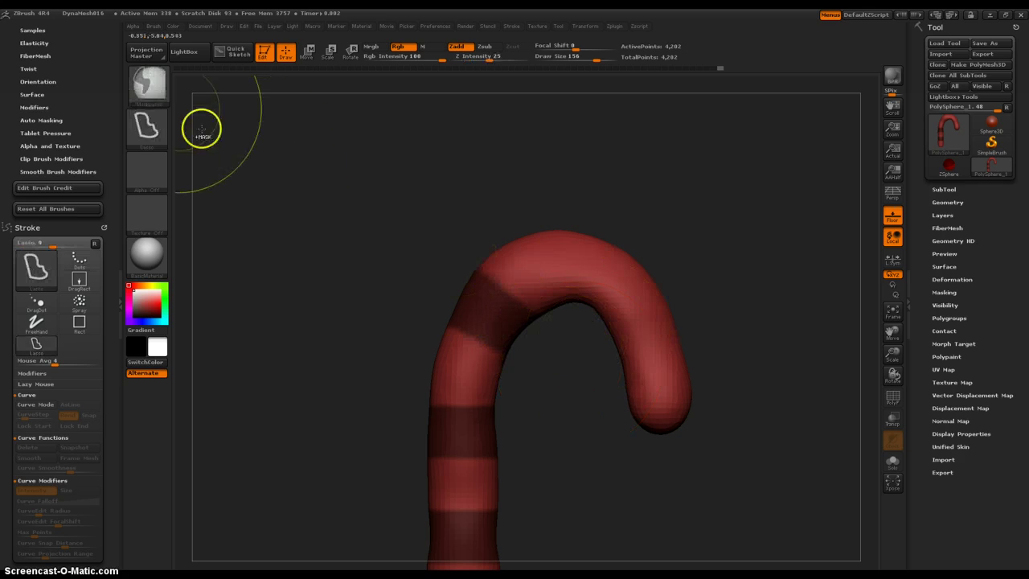
Switch to the MaskRect brush and mask one band over the hook's crest and another near its tip
left_click(159, 85)
left_click(405, 140)
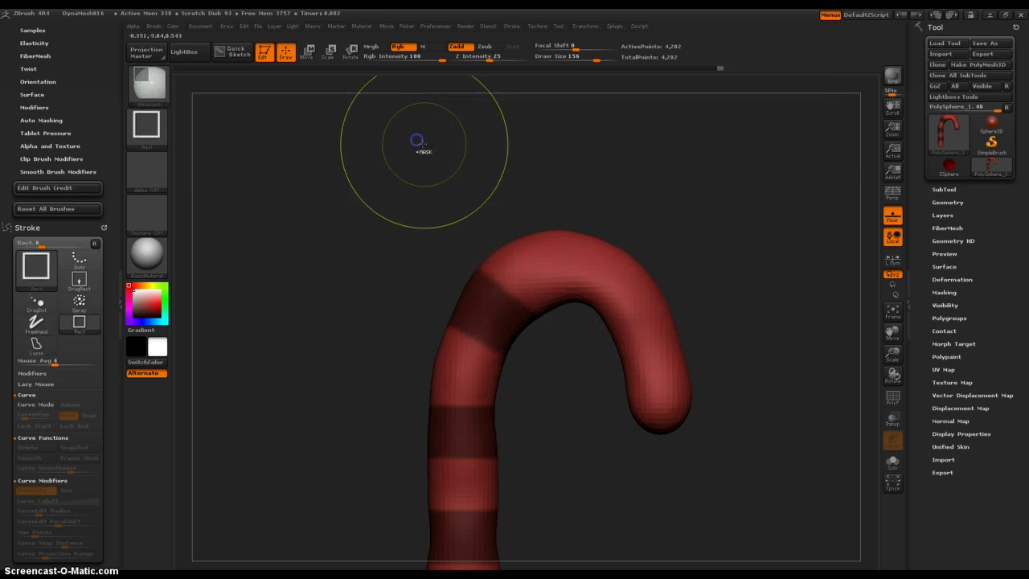
mouse_move(564, 171)
left_mouse_down("ctrl")
mouse_move(574, 314)
mouse_move(618, 348)
mouse_move(609, 324)
mouse_move(597, 330)
mouse_move(610, 333)
left_mouse_up("ctrl")
mouse_move(577, 369)
left_mouse_down("ctrl")
mouse_move(699, 371)
mouse_move(764, 393)
mouse_move(771, 413)
mouse_move(763, 385)
left_mouse_up("ctrl")
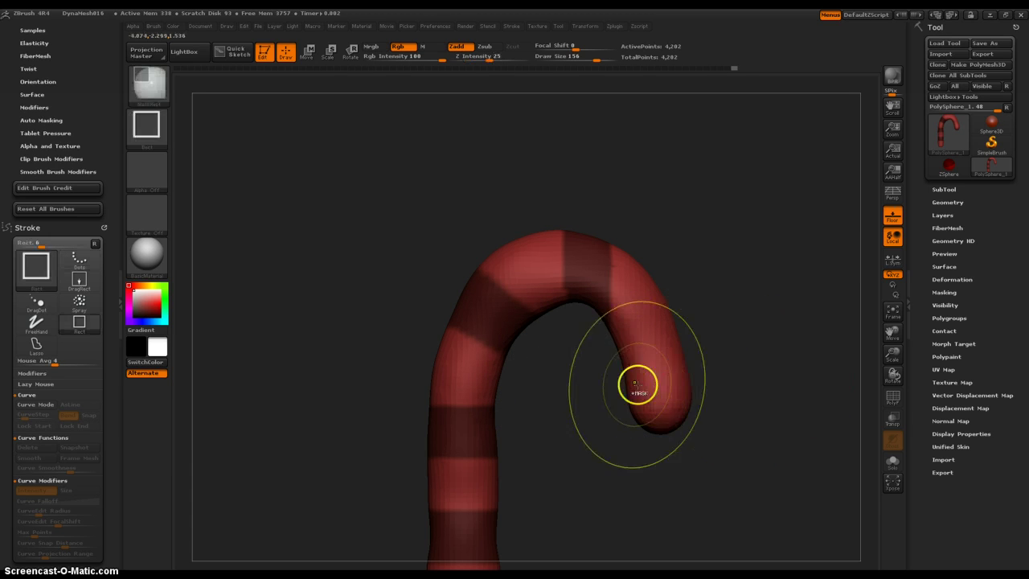
left_click_drag(592, 357, 736, 393, "ctrl")
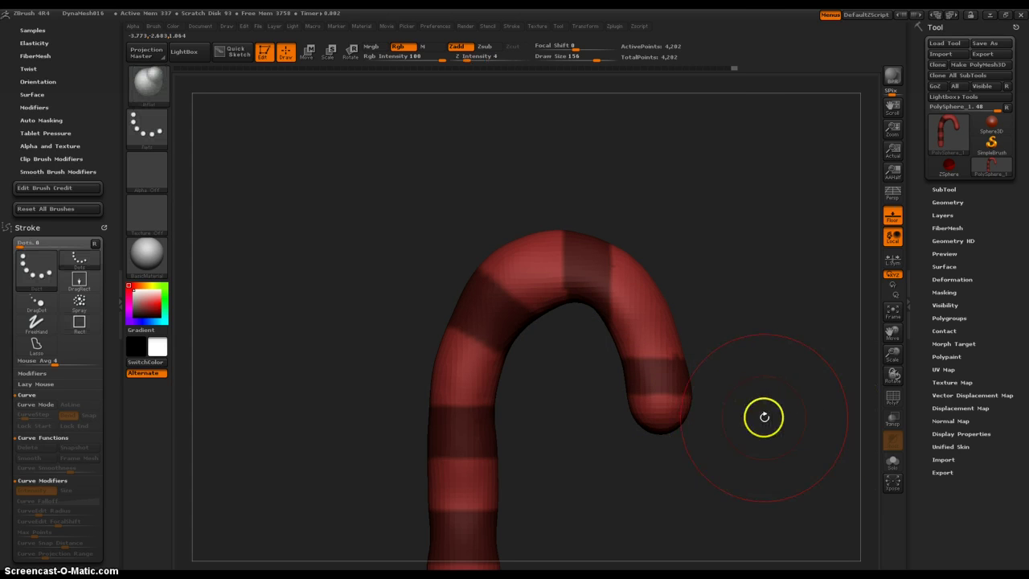
Invert the striped mask on the cane
mouse_move(747, 421)
right_mouse_down()
mouse_move(738, 327)
mouse_move(671, 307)
mouse_move(748, 347)
mouse_move(742, 244)
right_mouse_up()
right_click_drag(706, 324, 757, 318, "ctrl")
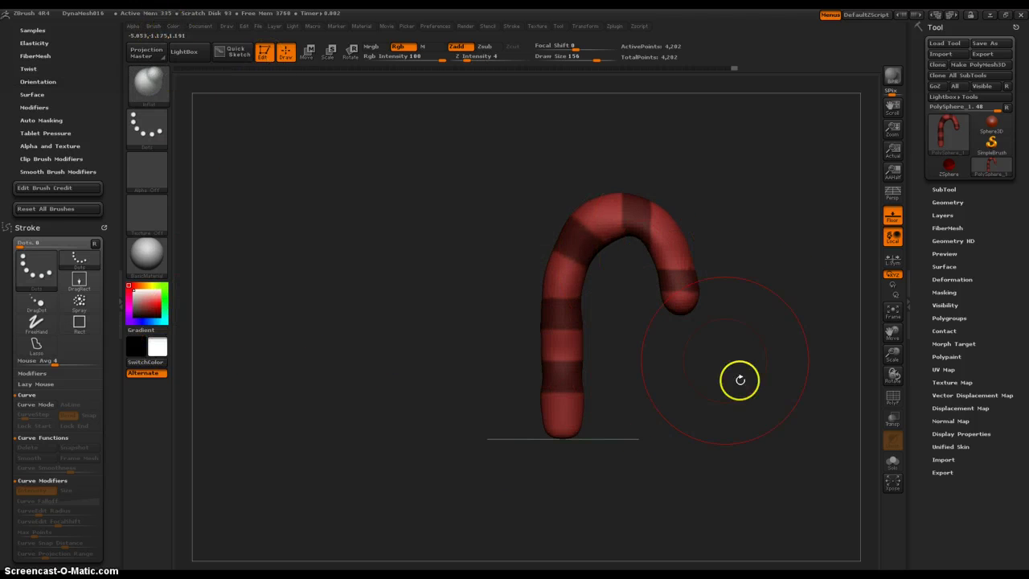
key("ctrl+shift")
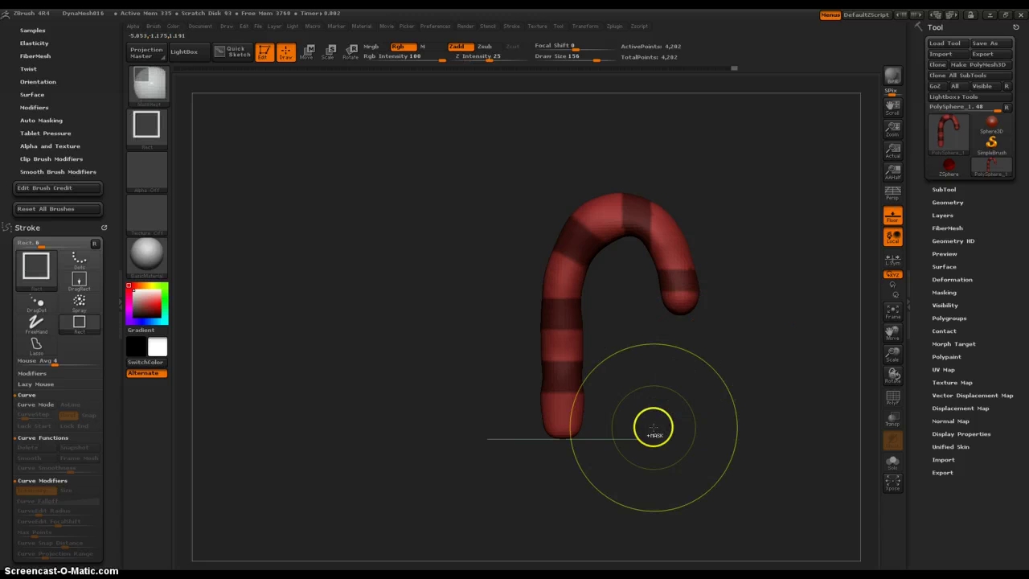
left_click(704, 408, "ctrl")
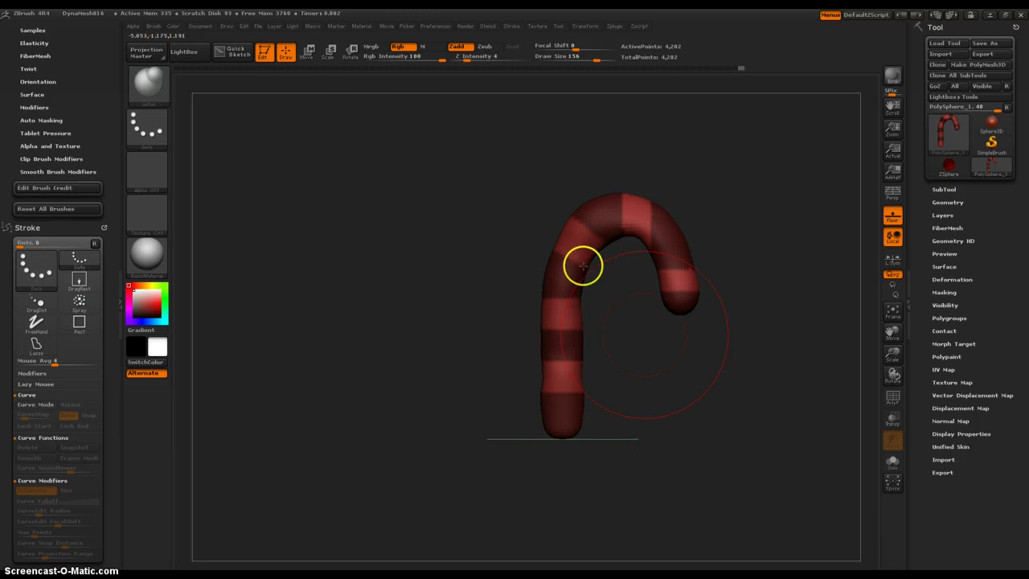
Fill the unmasked bands of the cane with white and clear the mask
left_click(174, 26)
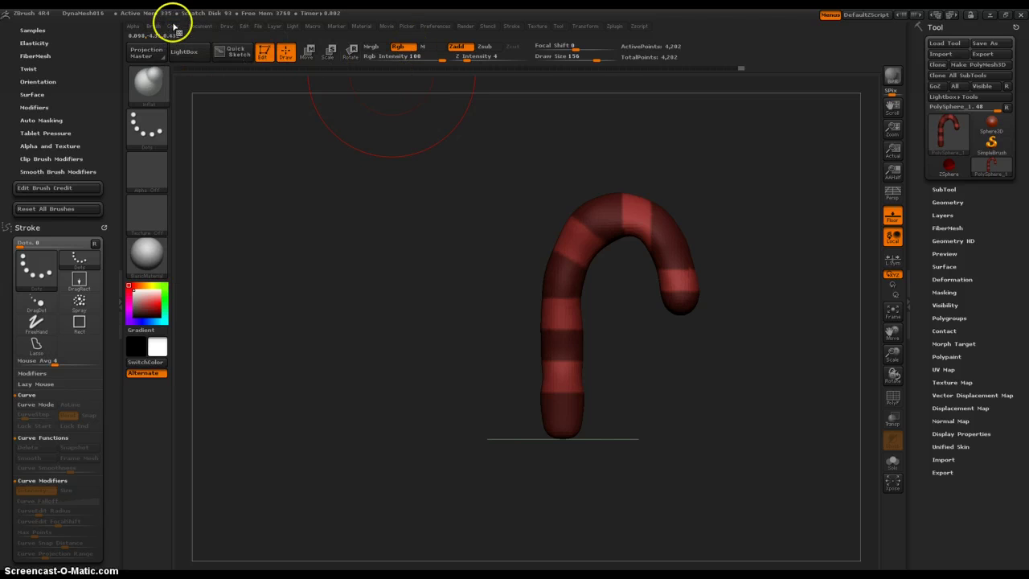
left_click(174, 27)
left_click(209, 225)
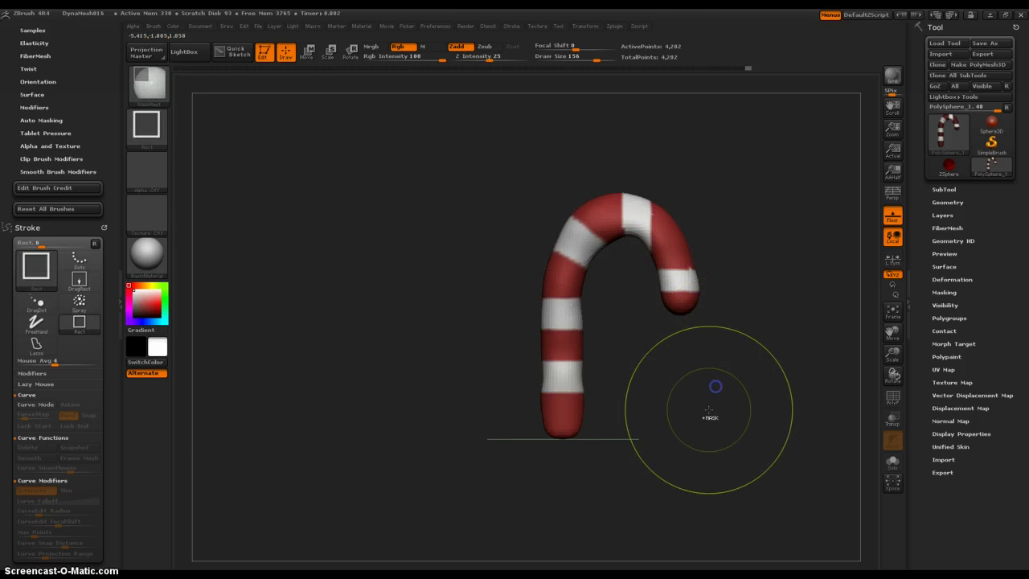
mouse_move(688, 396)
right_mouse_down("alt")
mouse_move(654, 413)
mouse_move(650, 434)
right_mouse_up("alt")
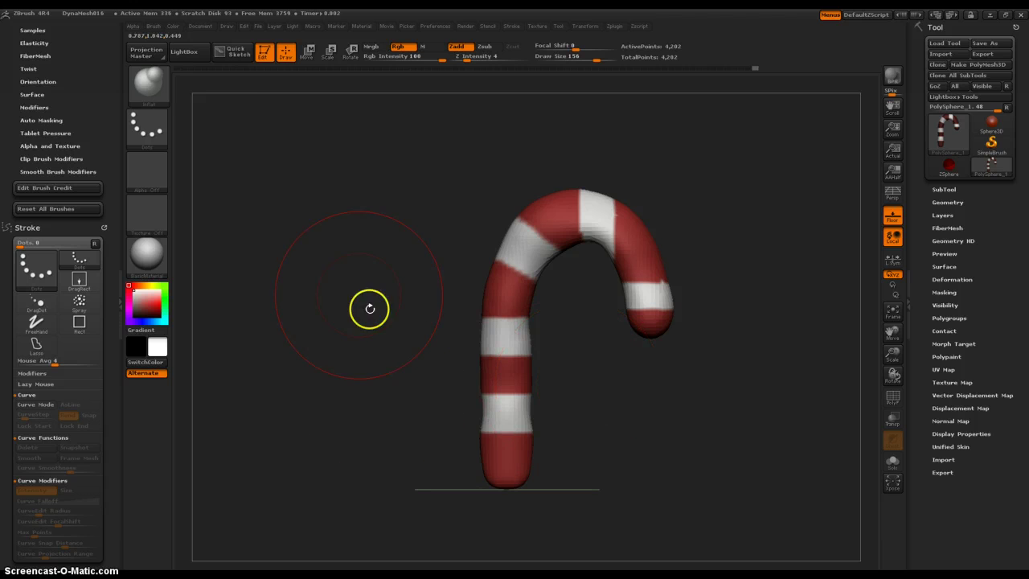
left_click_drag(97, 64, 97, 175)
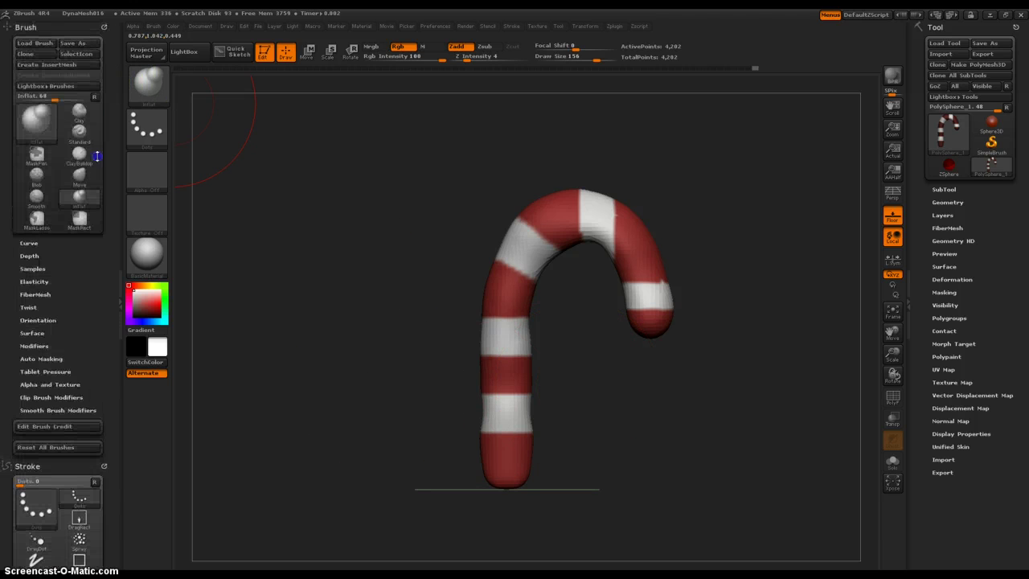
mouse_move(94, 112)
left_mouse_down()
mouse_move(94, 24)
mouse_move(106, 64)
left_mouse_up()
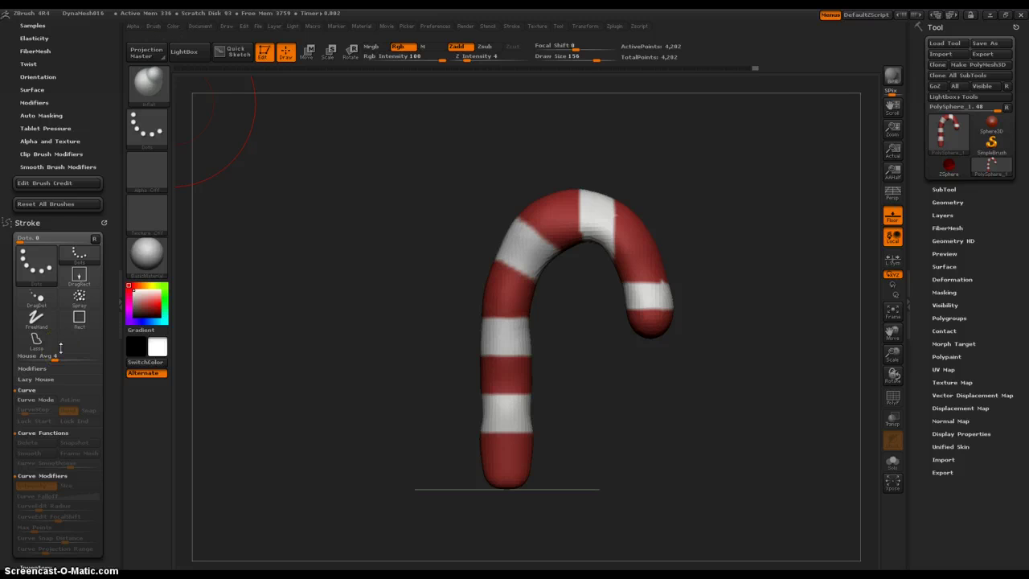
left_click(26, 400)
left_click(34, 409)
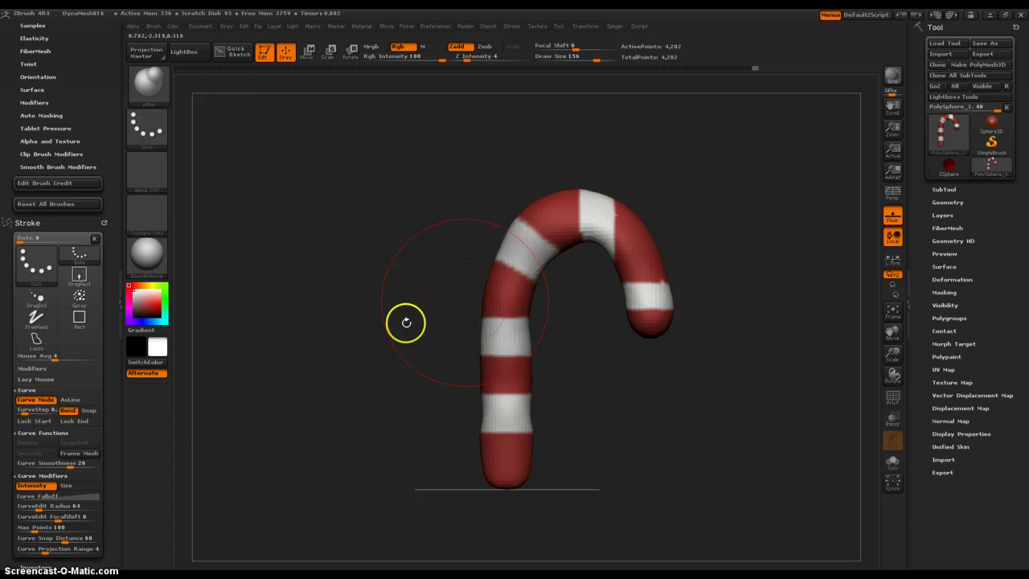
left_click(34, 400)
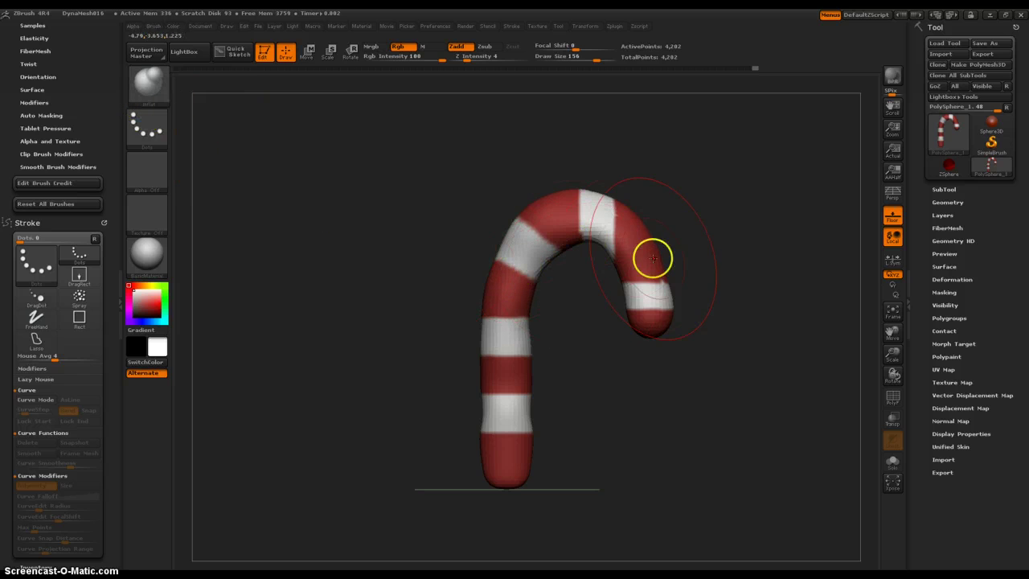
Create a new InsertMesh brush from the candy cane and make it the active brush
left_click(156, 91)
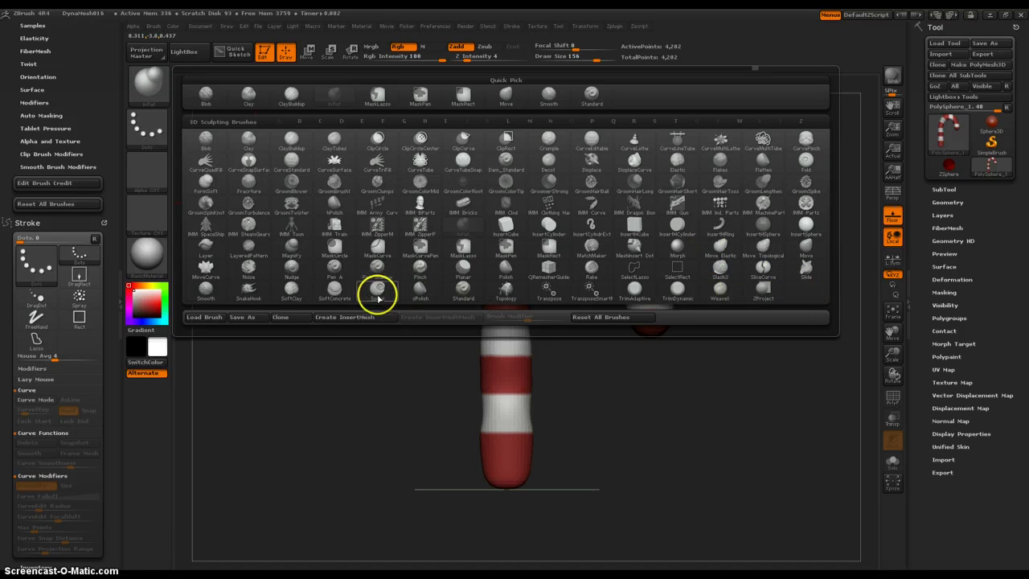
left_click(346, 318)
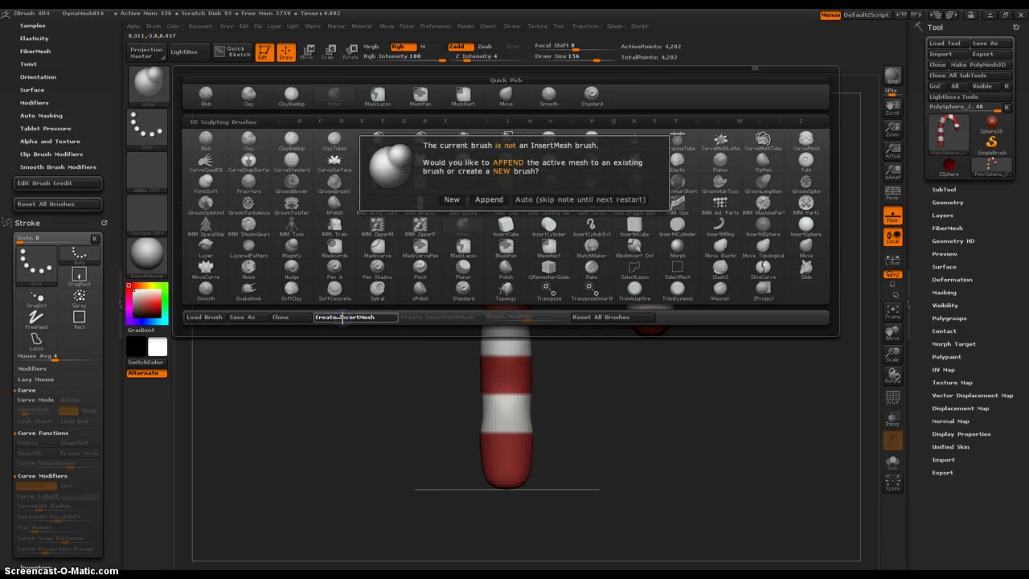
left_click(452, 200)
left_click(149, 87)
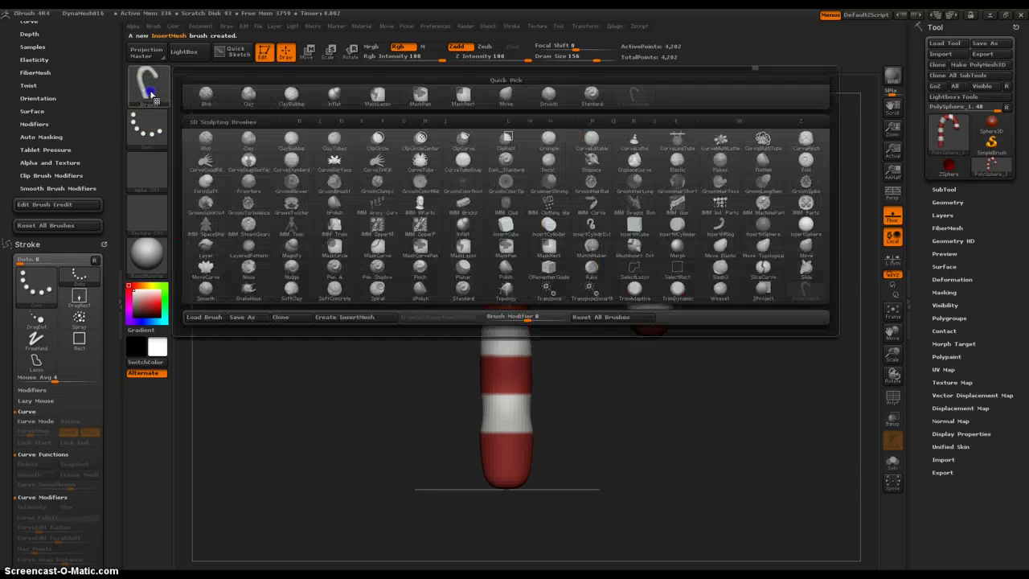
left_click(810, 289)
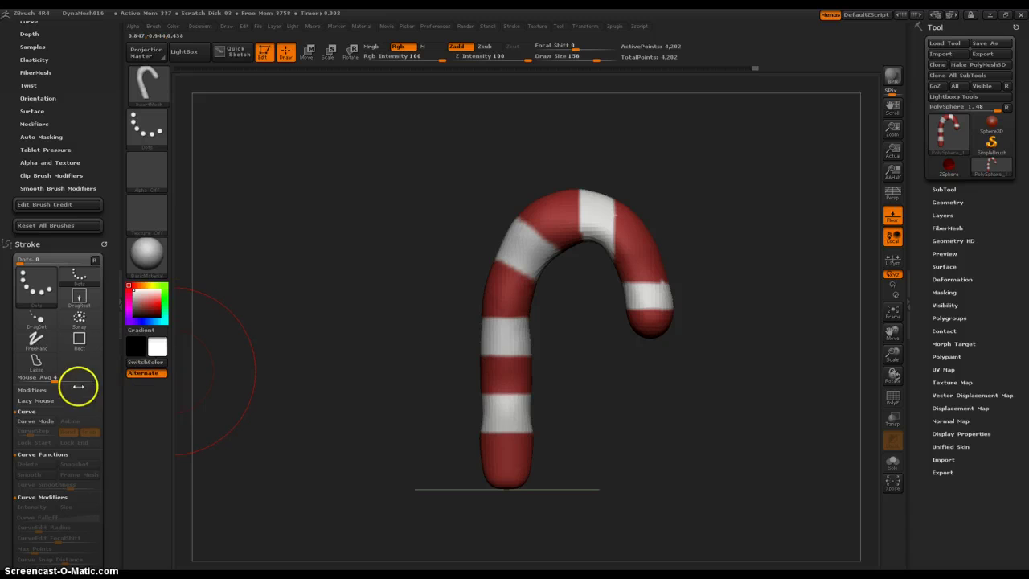
With Curve Mode off, insert several separate cane copies freely over the hook and shaft
left_click(30, 421)
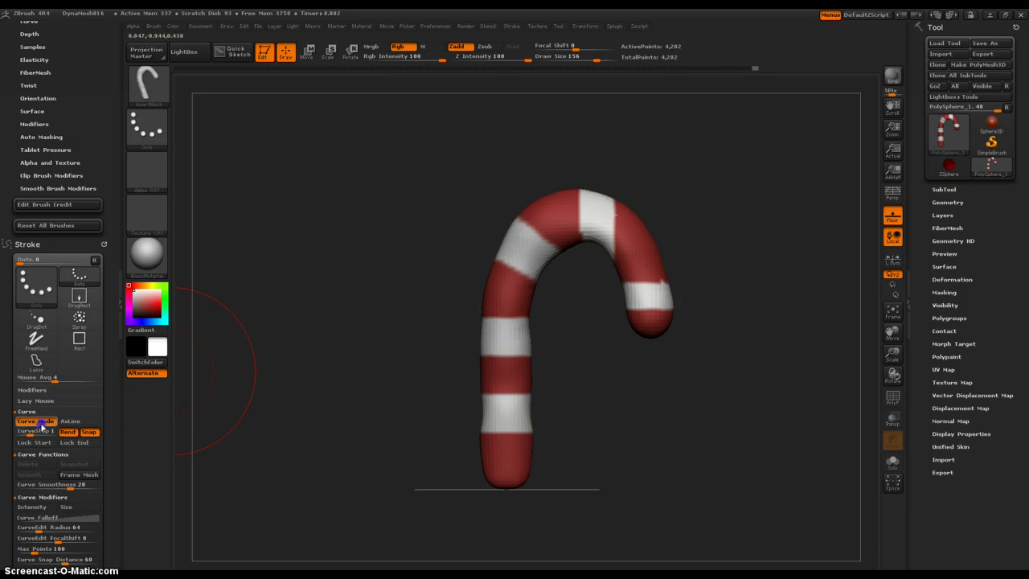
left_click(40, 422)
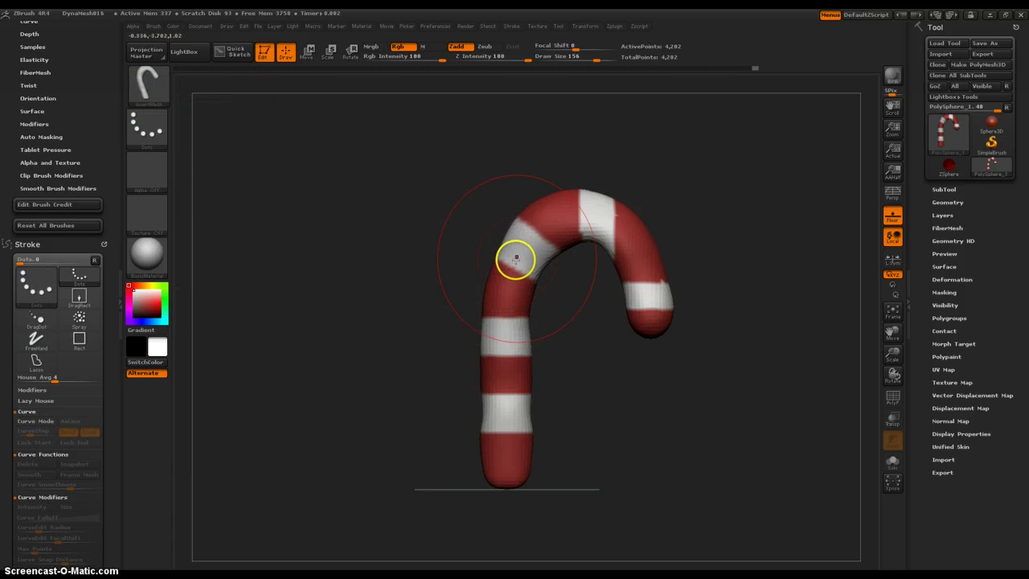
mouse_move(505, 278)
left_mouse_down()
mouse_move(489, 317)
mouse_move(493, 345)
mouse_move(543, 353)
mouse_move(581, 342)
mouse_move(608, 267)
mouse_move(563, 318)
mouse_move(625, 339)
mouse_move(529, 332)
mouse_move(543, 356)
left_mouse_up()
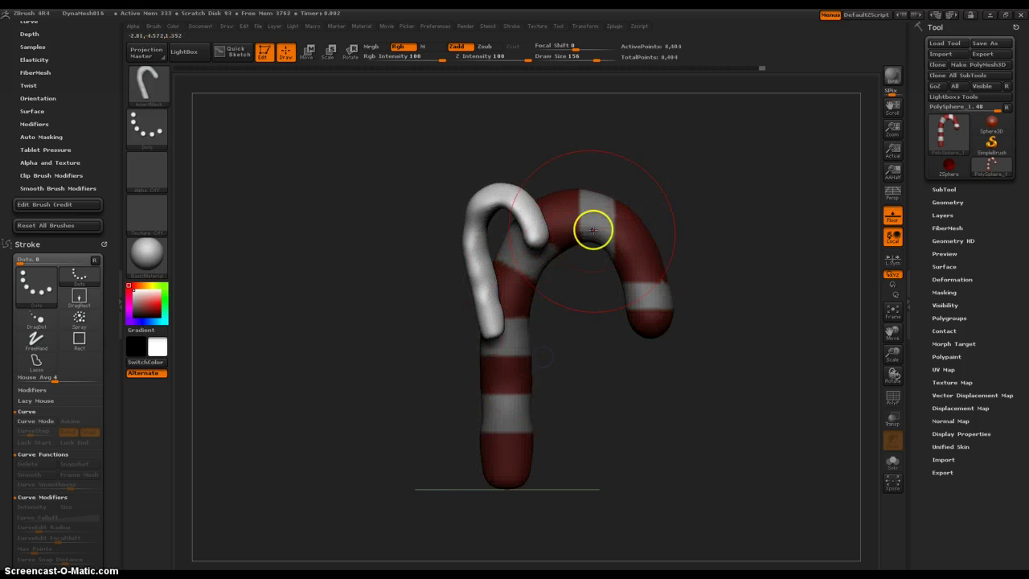
left_click_drag(612, 219, 571, 309)
left_click_drag(646, 262, 646, 343)
left_click_drag(667, 294, 647, 384)
left_click_drag(528, 394, 529, 490)
left_click_drag(518, 283, 500, 265)
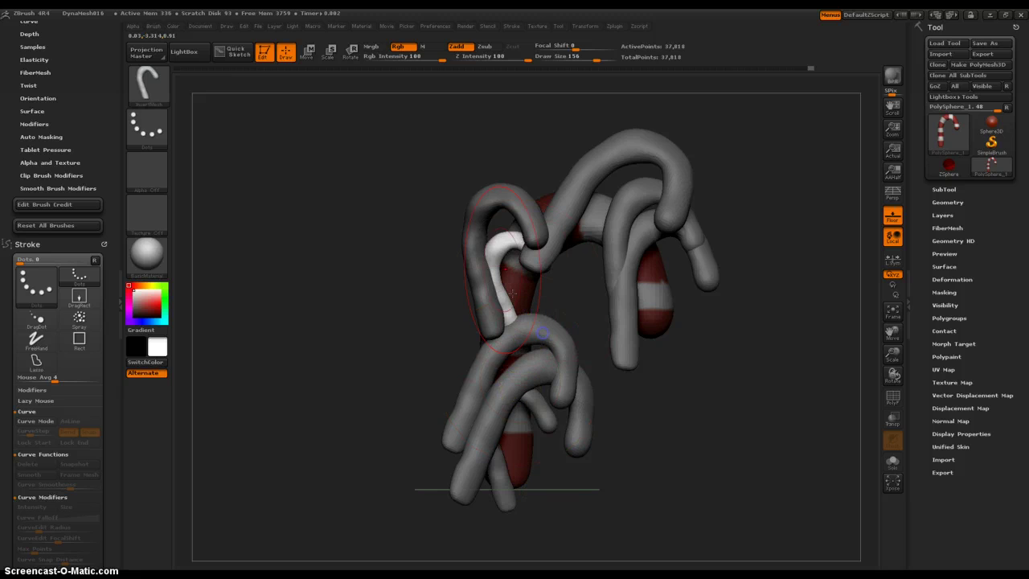
Undo all the cane copies inserted over the model
key("ctrl+z")
key("ctrl+z")
key("ctrl+z")
key("ctrl+z")
key("ctrl+z")
key("ctrl+z")
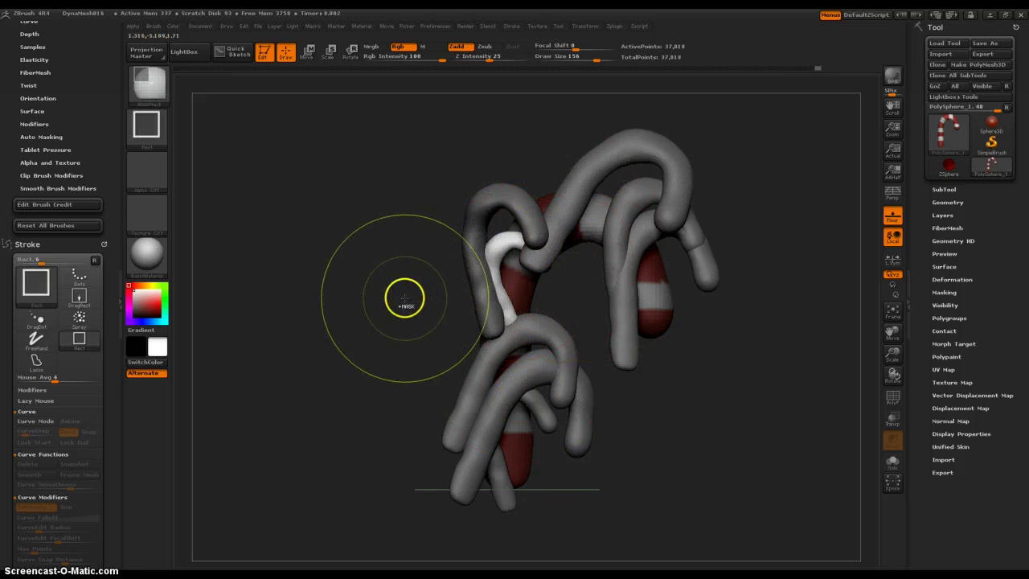
key("ctrl+z")
key("ctrl+z")
key("ctrl+z")
key("ctrl+z")
key("ctrl+z")
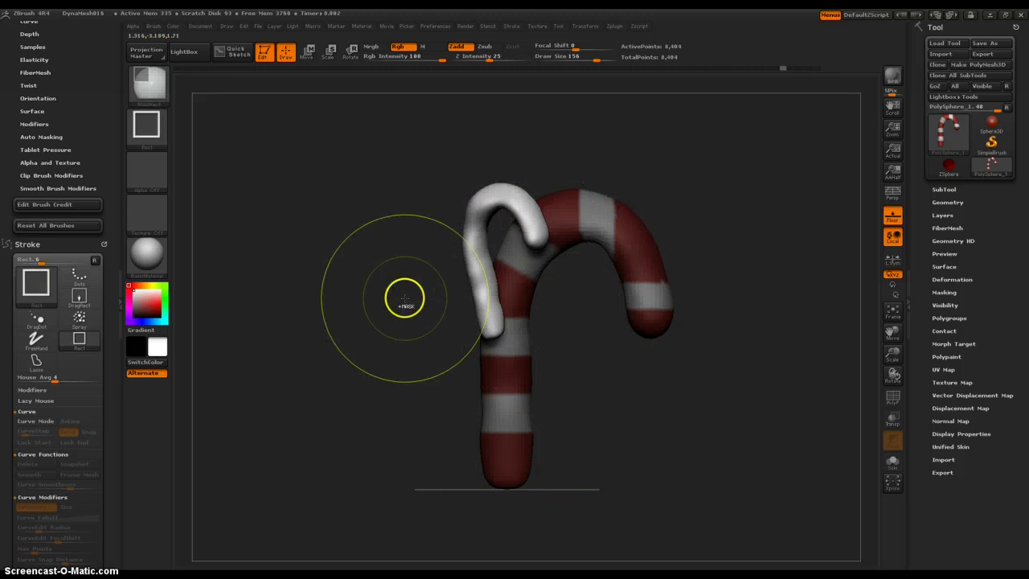
Turn on Curve Mode, draw a curve of inserted canes from hook tip to shaft, and reposition it over the cane
left_click(44, 424)
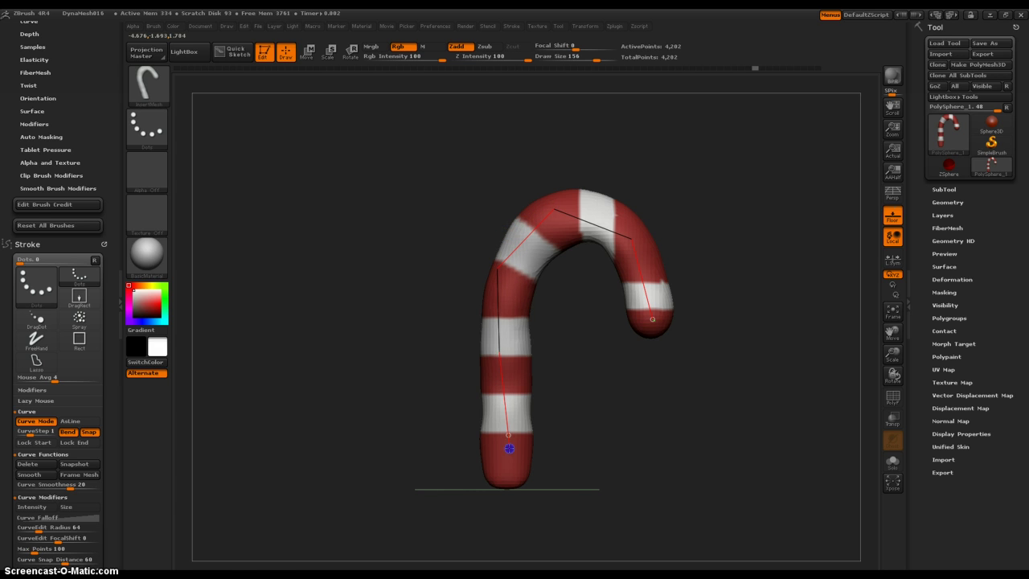
left_click(511, 480)
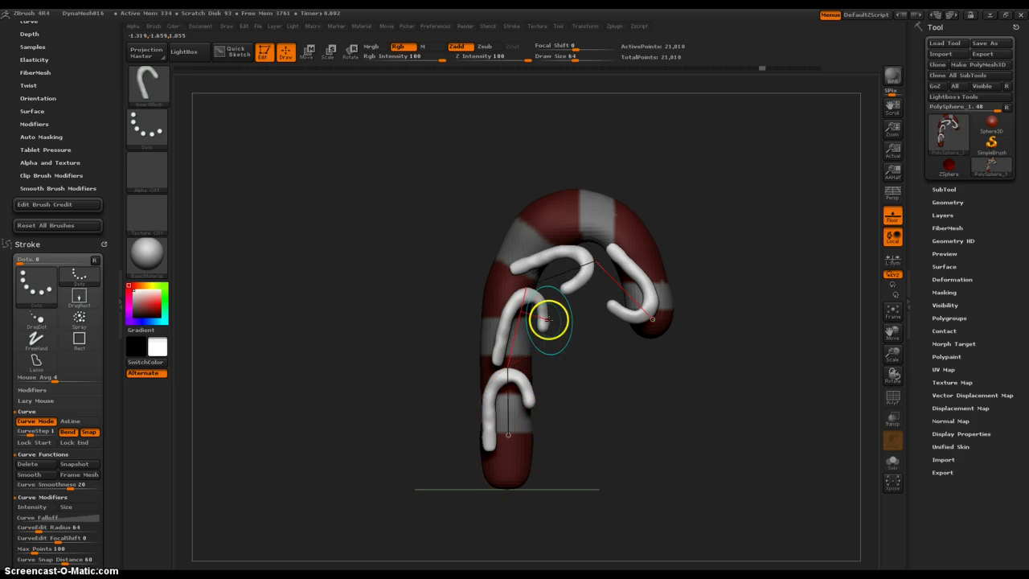
mouse_move(573, 281)
left_mouse_down()
mouse_move(603, 265)
mouse_move(579, 290)
mouse_move(615, 443)
mouse_move(678, 358)
mouse_move(619, 222)
mouse_move(466, 229)
mouse_move(551, 281)
mouse_move(655, 243)
mouse_move(684, 375)
mouse_move(522, 277)
mouse_move(560, 172)
mouse_move(563, 209)
mouse_move(650, 177)
mouse_move(602, 223)
mouse_move(609, 166)
mouse_move(572, 180)
left_mouse_up()
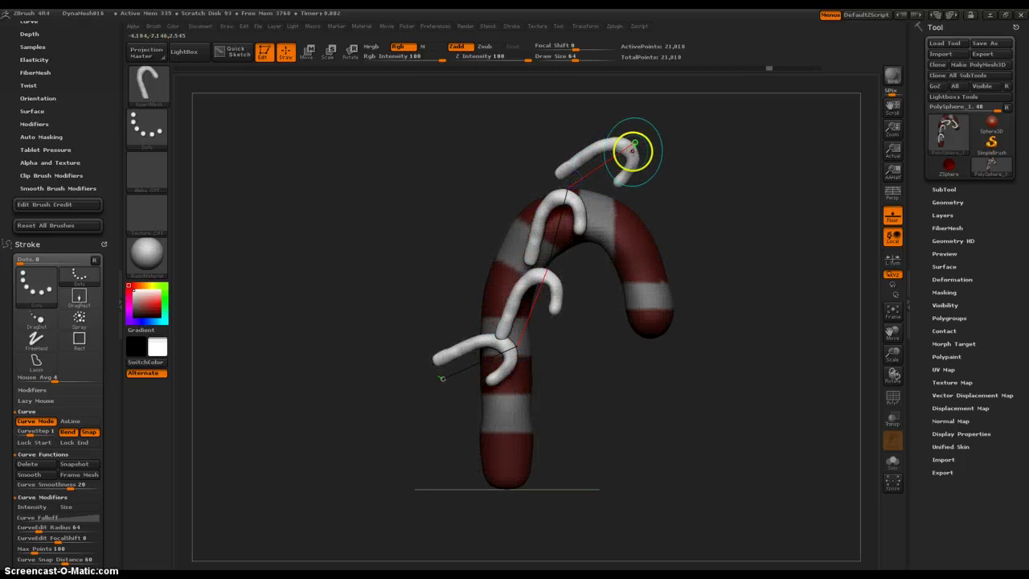
left_click_drag(635, 147, 693, 329)
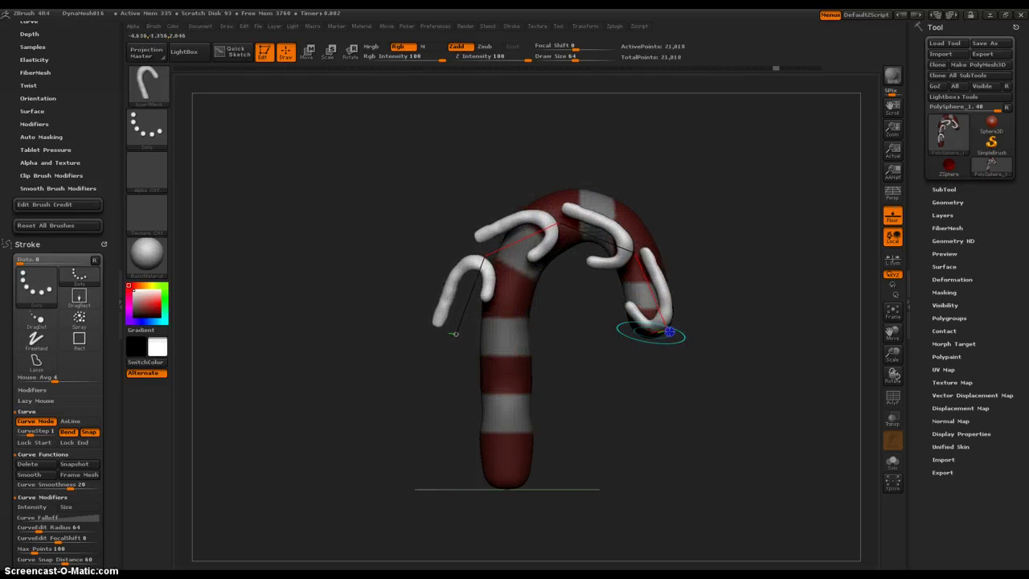
left_click_drag(454, 333, 504, 372)
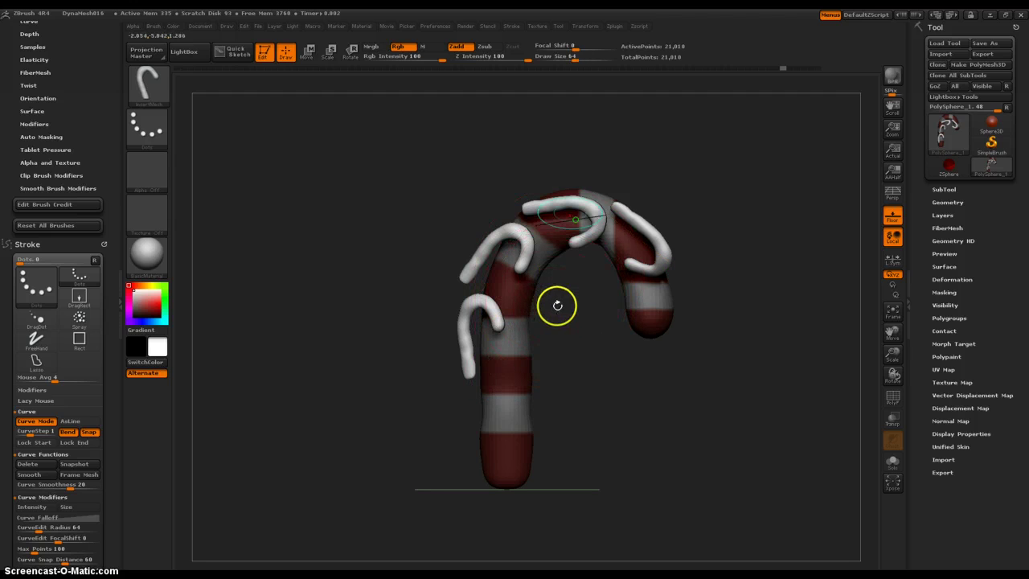
Reduce the Draw Size to 16 and refresh the curve so it carries many small canes
left_click_drag(569, 56, 556, 55)
type("0")
key("Return")
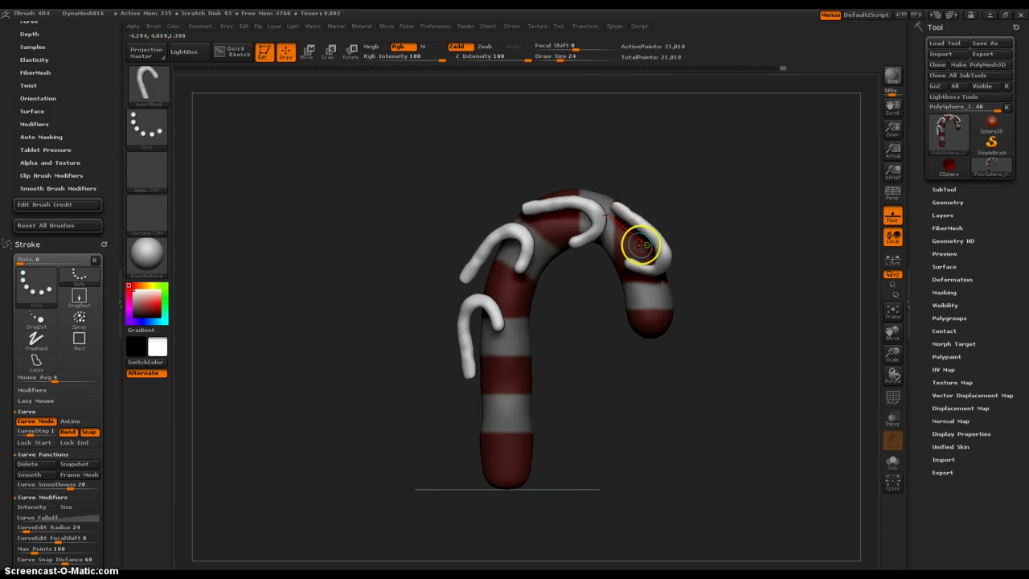
left_click(673, 265)
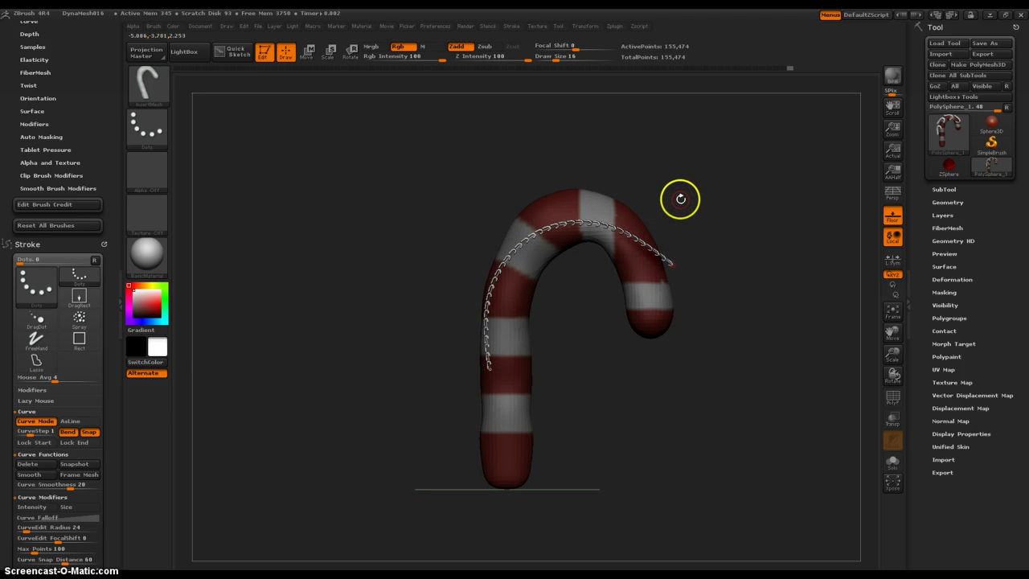
Turn off Snap and Bend for the curve and move the whole row of canes along the outside of the hook
right_click_drag(680, 198, 578, 431, "ctrl")
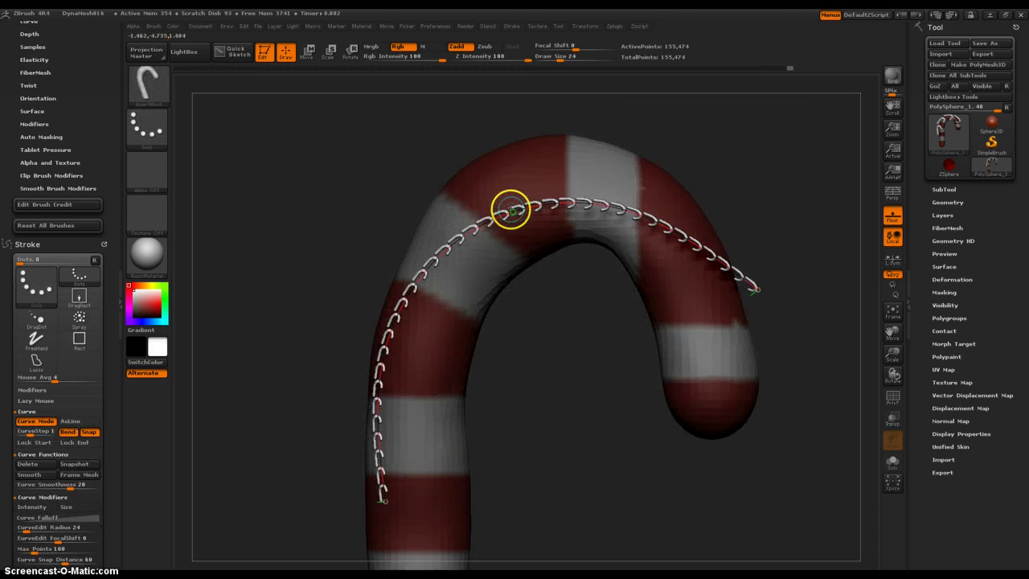
mouse_move(558, 210)
left_mouse_down()
mouse_move(544, 232)
mouse_move(556, 340)
mouse_move(489, 482)
mouse_move(379, 303)
mouse_move(584, 193)
mouse_move(622, 277)
mouse_move(539, 212)
mouse_move(577, 231)
left_mouse_up()
key("ctrl+z")
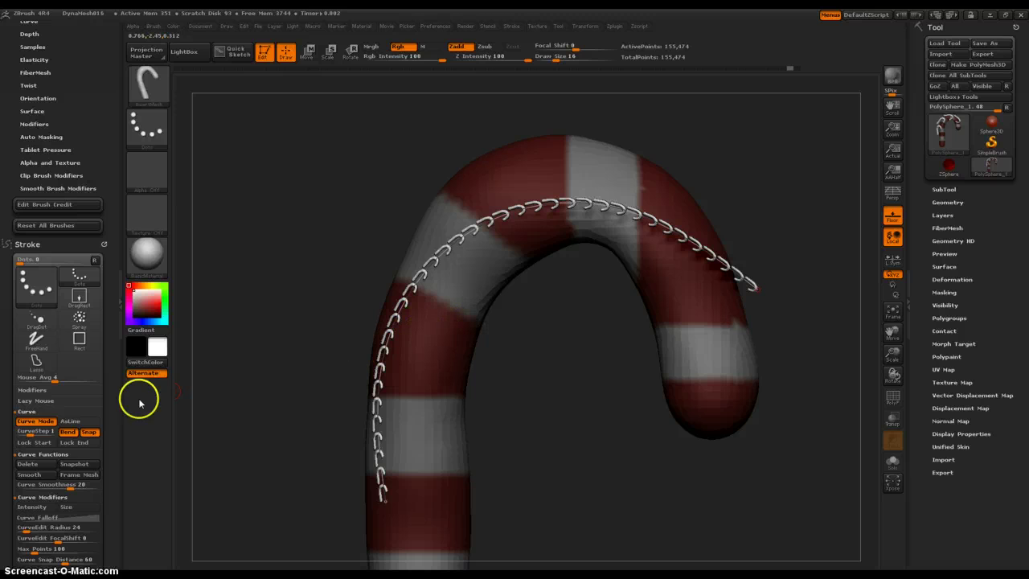
left_click(85, 432)
left_click(72, 434)
left_click_drag(512, 211, 466, 170)
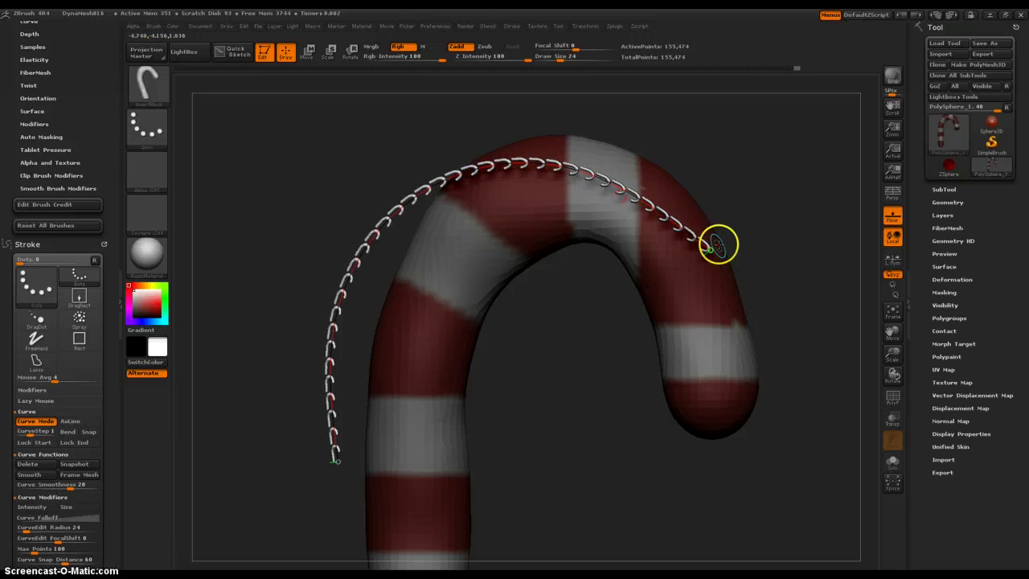
left_click_drag(710, 250, 764, 258)
left_click_drag(394, 293, 388, 298)
left_click(209, 315)
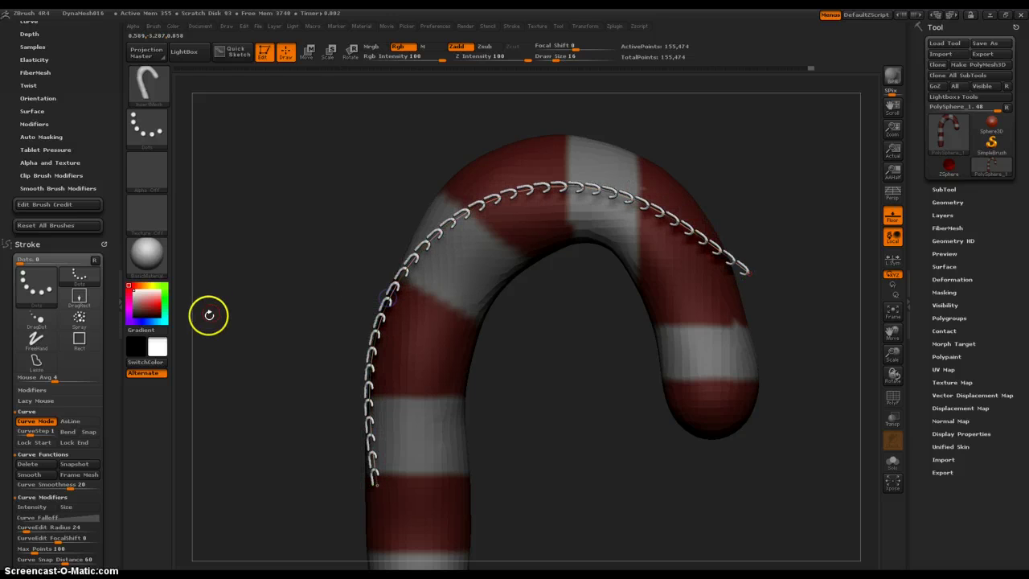
Turn on Bend for the curve and pull it into a loop away from the cane's surface
left_click(69, 431)
left_click(502, 217)
mouse_move(511, 196)
left_mouse_down()
mouse_move(491, 230)
mouse_move(516, 419)
mouse_move(672, 283)
mouse_move(482, 232)
mouse_move(523, 322)
mouse_move(335, 436)
mouse_move(659, 321)
mouse_move(386, 248)
mouse_move(731, 225)
mouse_move(573, 405)
mouse_move(425, 294)
left_mouse_up()
left_click_drag(556, 445, 518, 455)
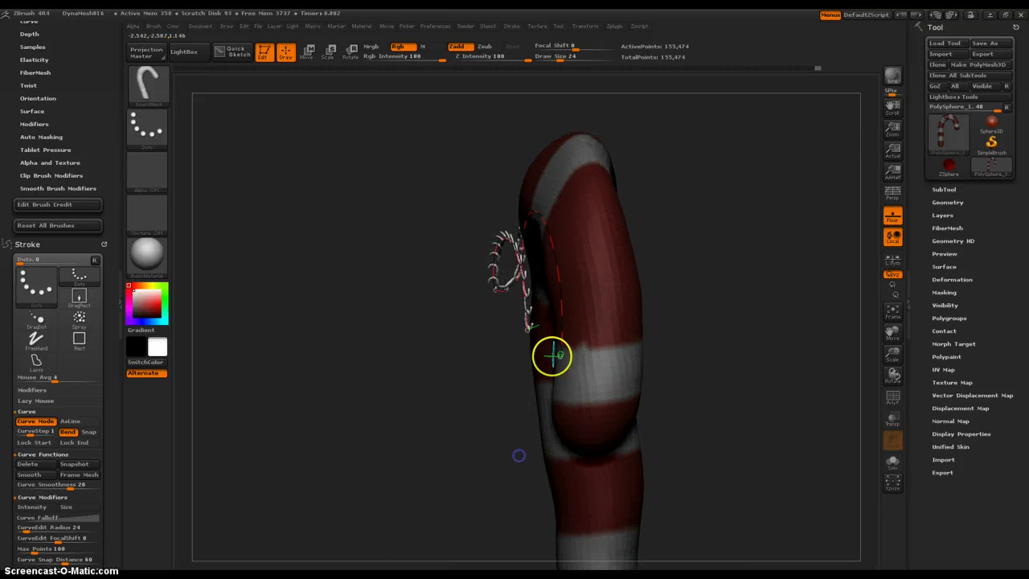
mouse_move(524, 291)
left_mouse_down()
mouse_move(338, 268)
mouse_move(600, 218)
mouse_move(797, 230)
mouse_move(518, 414)
mouse_move(581, 222)
mouse_move(427, 126)
mouse_move(650, 425)
mouse_move(604, 258)
mouse_move(404, 230)
mouse_move(531, 546)
mouse_move(466, 266)
mouse_move(524, 151)
mouse_move(574, 103)
mouse_move(613, 98)
left_mouse_up()
Turn Snap back on and bend the floating curve onto the surface of the hook's crest and outer side
left_click(87, 432)
left_click_drag(275, 367, 307, 381)
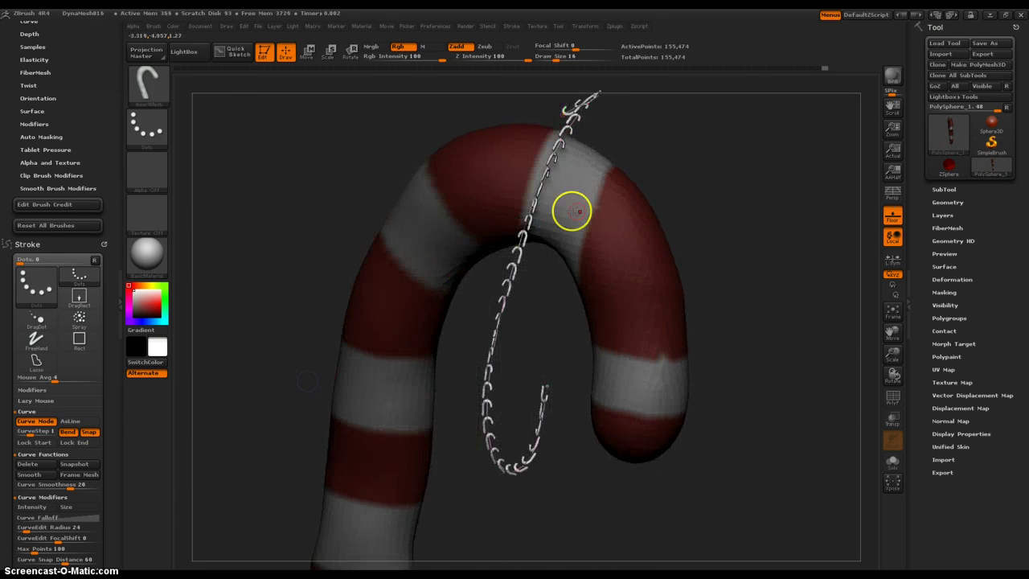
left_click_drag(674, 212, 664, 268)
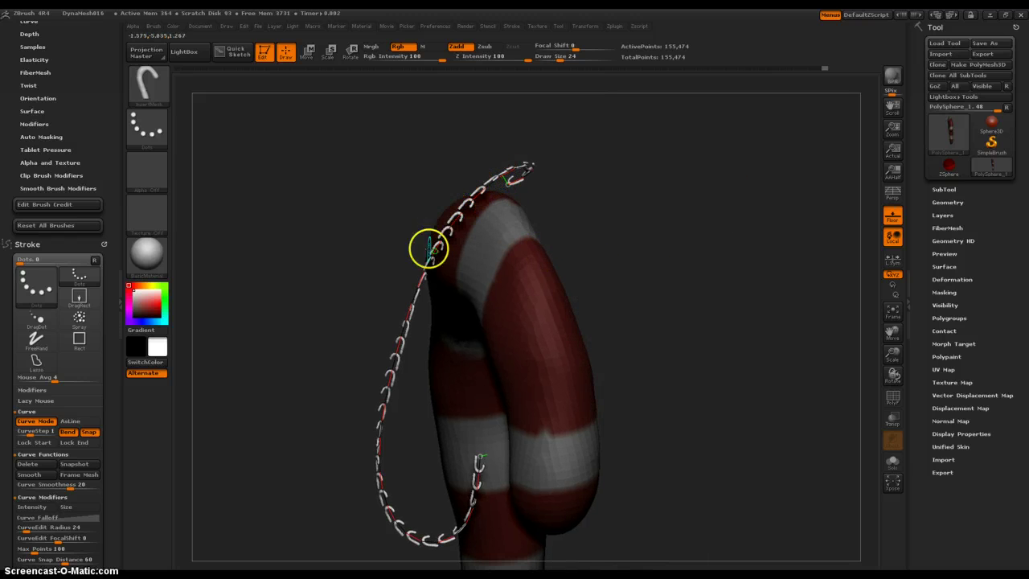
mouse_move(419, 281)
left_mouse_down()
mouse_move(374, 269)
mouse_move(374, 193)
mouse_move(319, 165)
mouse_move(274, 303)
mouse_move(340, 349)
mouse_move(425, 319)
mouse_move(463, 252)
mouse_move(500, 230)
mouse_move(532, 356)
mouse_move(562, 409)
mouse_move(552, 432)
mouse_move(563, 441)
left_mouse_up()
left_click(694, 374)
left_click_drag(675, 369, 653, 366)
left_click_drag(427, 244, 469, 422)
left_click(318, 438)
left_click_drag(318, 437, 414, 415)
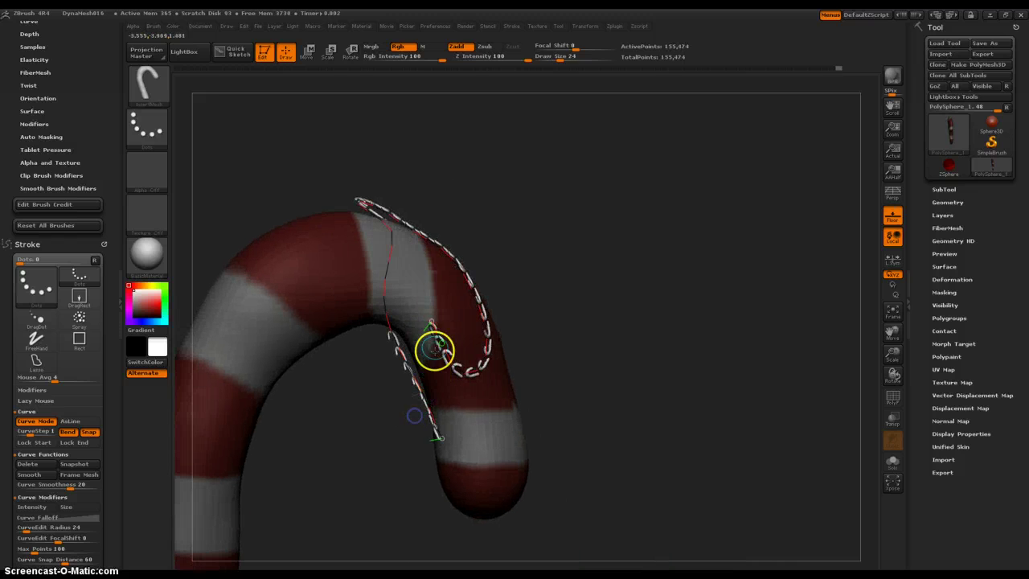
Drag the snapped curve around the bend and down the shaft so its small canes wrap around the model
left_click_drag(432, 329, 225, 298)
mouse_move(233, 200)
left_mouse_down("alt")
mouse_move(332, 156)
mouse_move(391, 166)
mouse_move(409, 209)
left_mouse_up("alt")
mouse_move(461, 259)
left_mouse_down()
mouse_move(494, 299)
mouse_move(394, 310)
mouse_move(386, 344)
left_mouse_up()
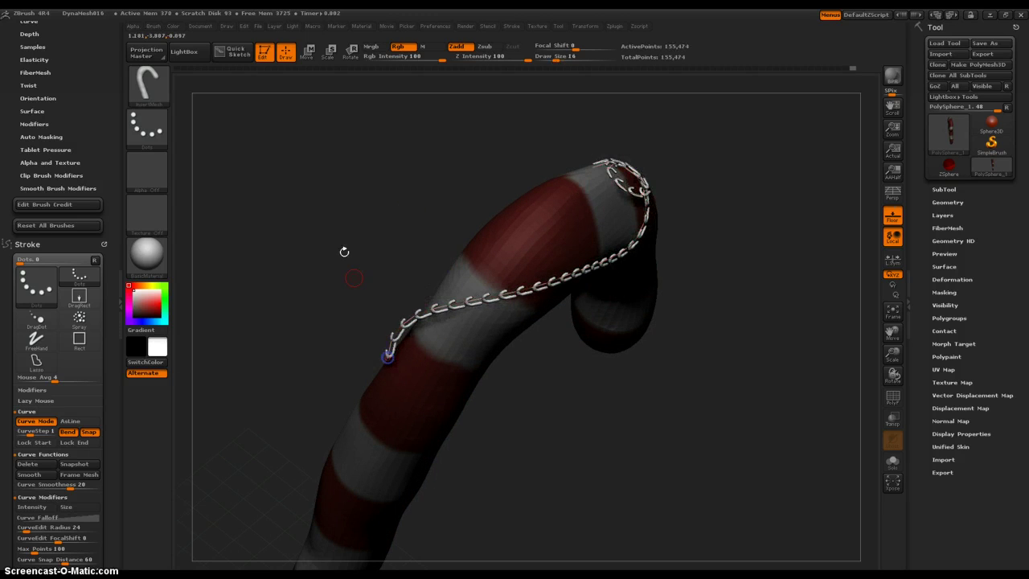
left_click_drag(340, 233, 386, 193)
mouse_move(549, 378)
left_mouse_down()
mouse_move(501, 313)
mouse_move(483, 234)
mouse_move(431, 163)
mouse_move(552, 336)
mouse_move(473, 396)
left_mouse_up()
left_click_drag(456, 288, 361, 501)
left_click_drag(319, 392, 314, 426)
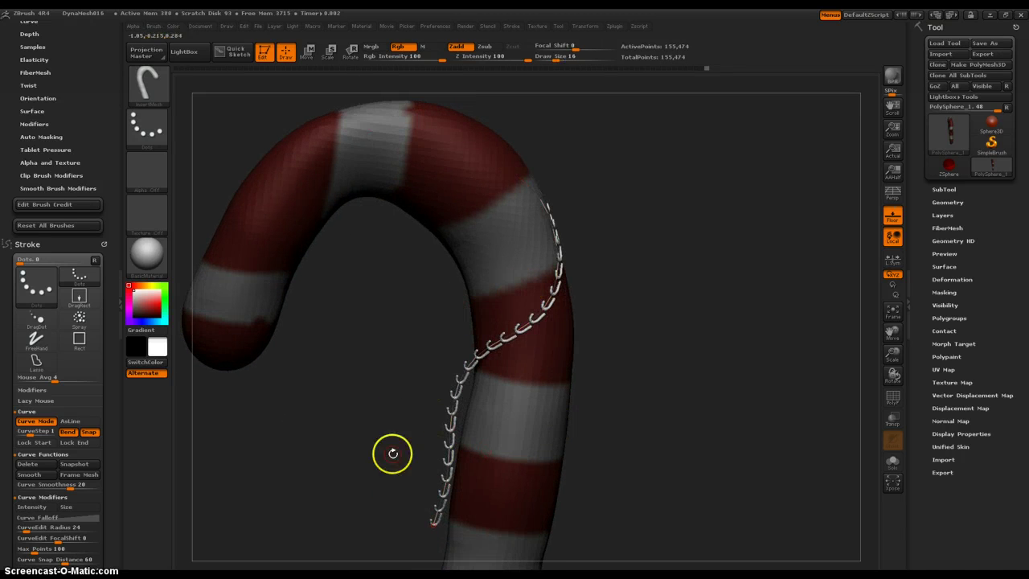
Scribble a dense back-and-forth curve of tiny canes over the middle and lower shaft
left_click_drag(370, 461, 394, 343, "alt")
left_click_drag(332, 351, 312, 317, "alt")
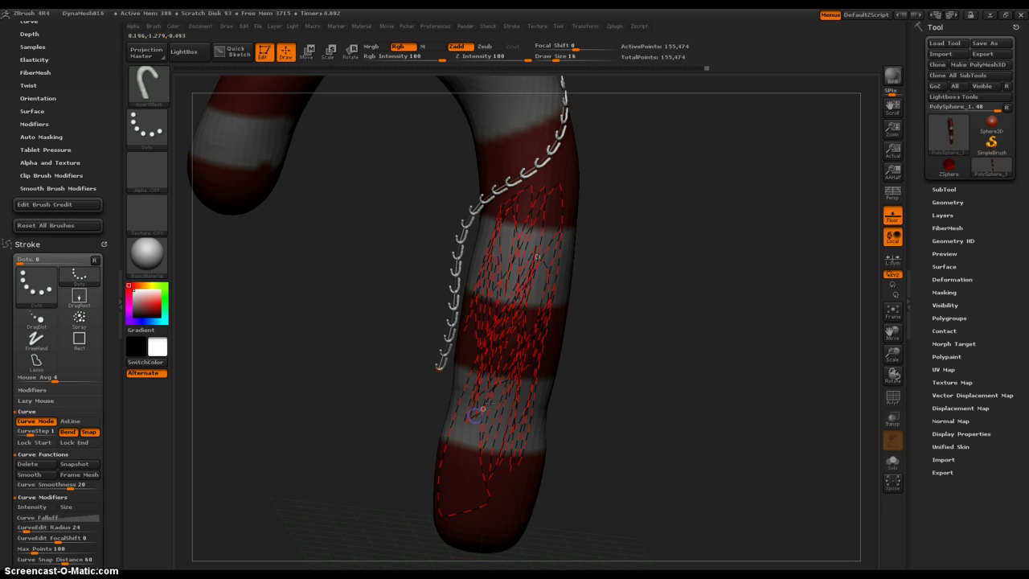
left_click_drag(600, 428, 598, 351)
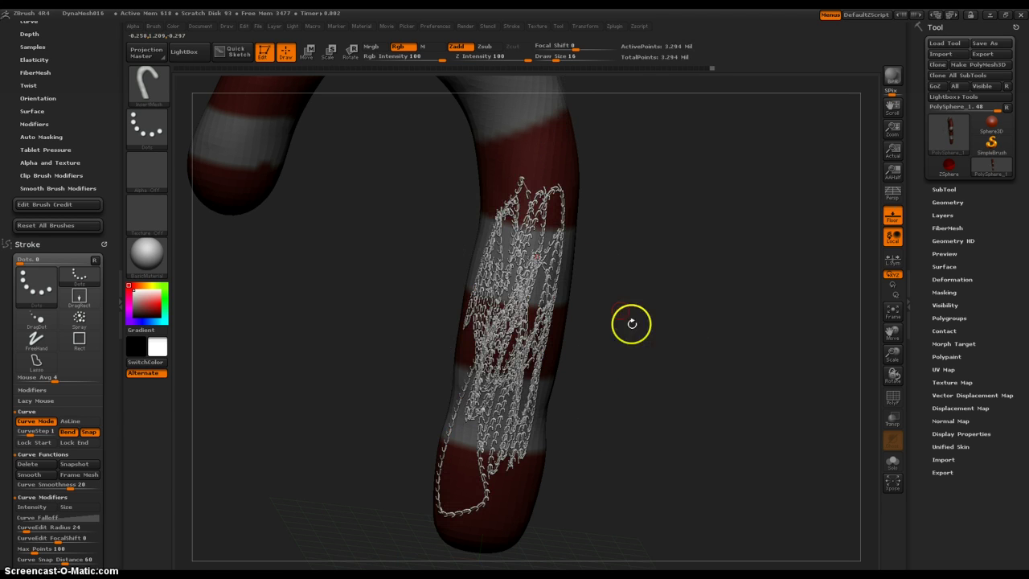
Pull part of the scribbled curve up the shaft and out into a loop beyond the shaft's side
left_click_drag(700, 305, 640, 333)
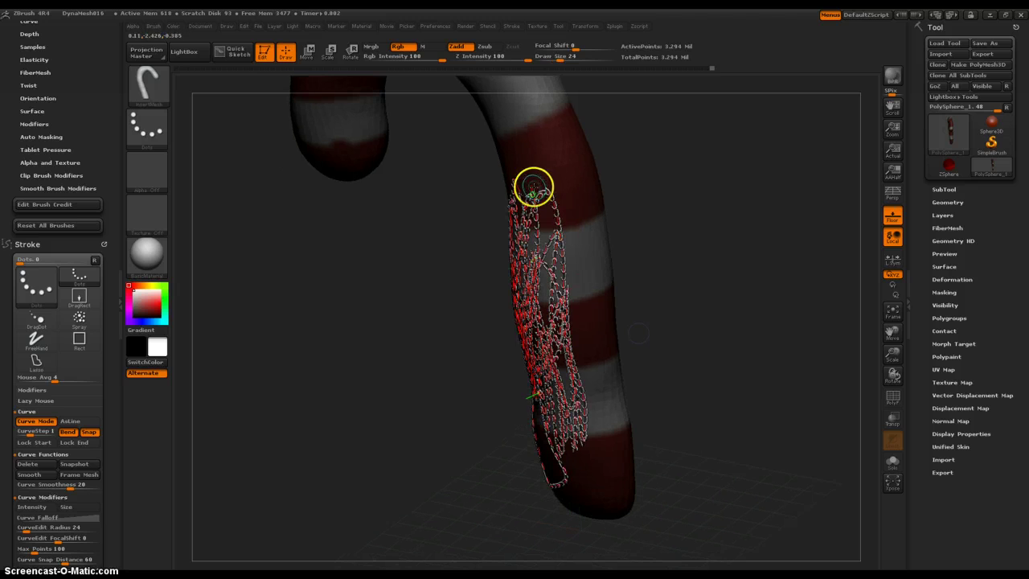
left_click_drag(539, 191, 575, 116)
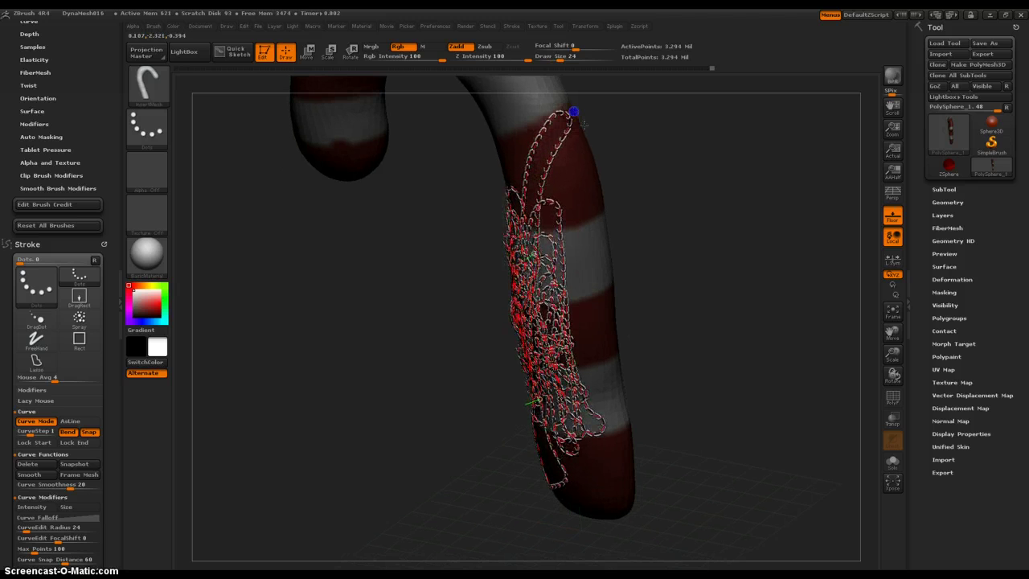
mouse_move(572, 111)
left_mouse_down()
mouse_move(616, 236)
mouse_move(596, 266)
left_mouse_up()
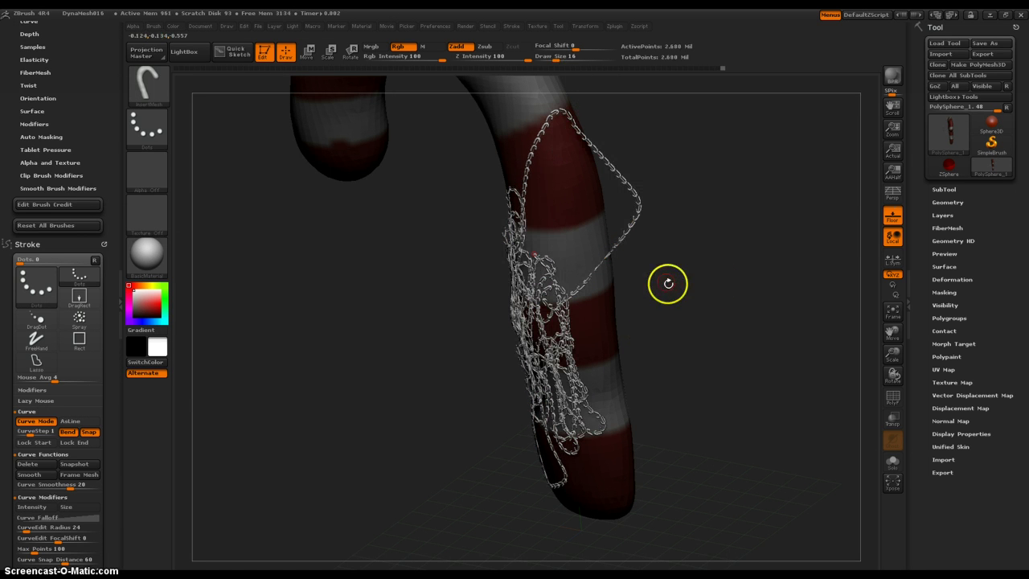
left_click_drag(707, 281, 722, 231)
mouse_move(723, 231)
right_mouse_down("alt")
mouse_move(656, 329)
mouse_move(691, 372)
mouse_move(707, 372)
right_mouse_up("alt")
right_click_drag(657, 308, 618, 270, "ctrl")
left_click_drag(618, 268, 486, 300)
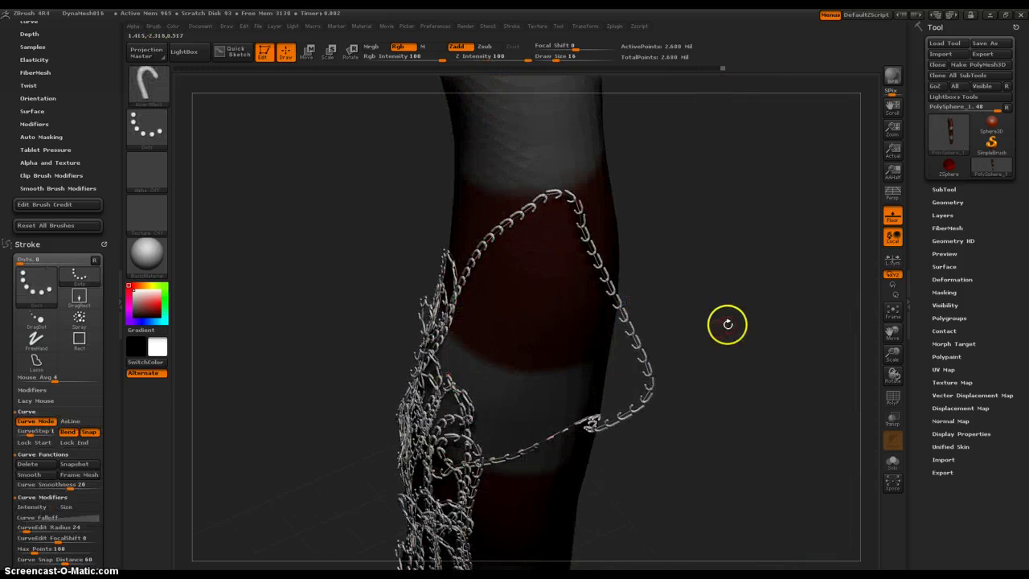
left_click_drag(725, 321, 755, 295)
mouse_move(755, 295)
right_mouse_down()
mouse_move(721, 299)
mouse_move(691, 195)
right_mouse_up()
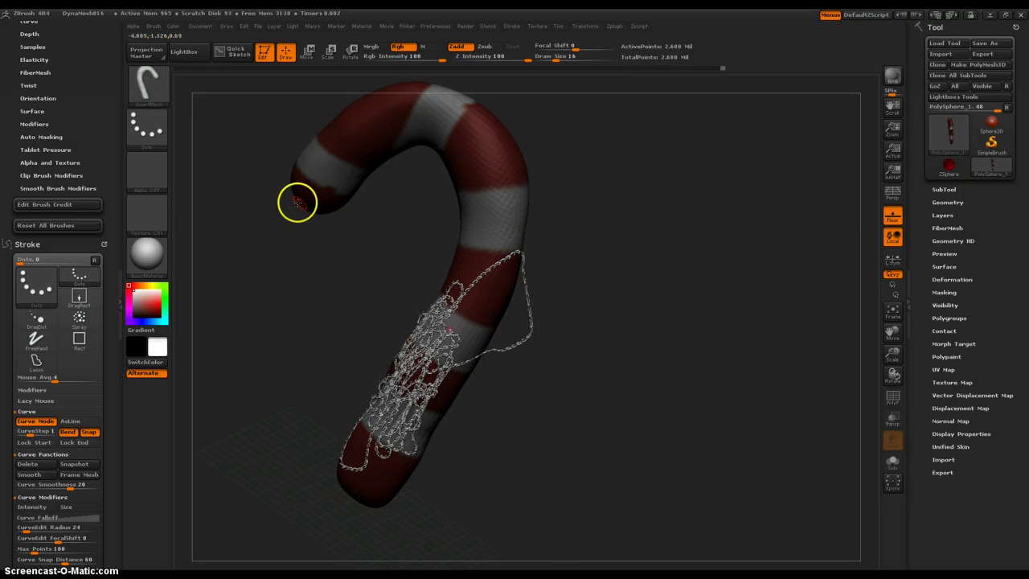
Rework the tangled curve with a stroke from the hook's tip to the base and pull it far out beside the shaft
right_click_drag(310, 204, 309, 204)
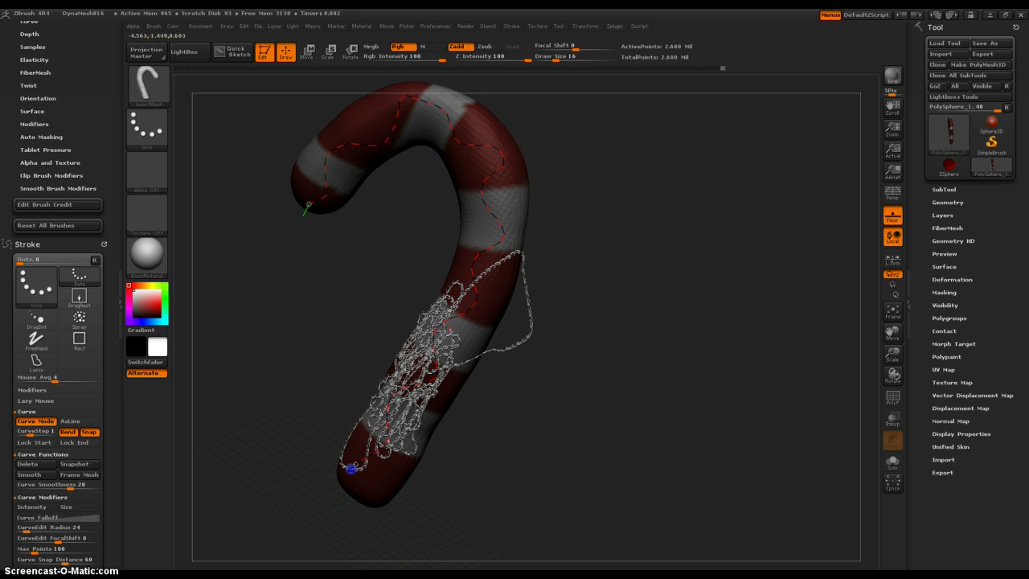
key("ctrl+z")
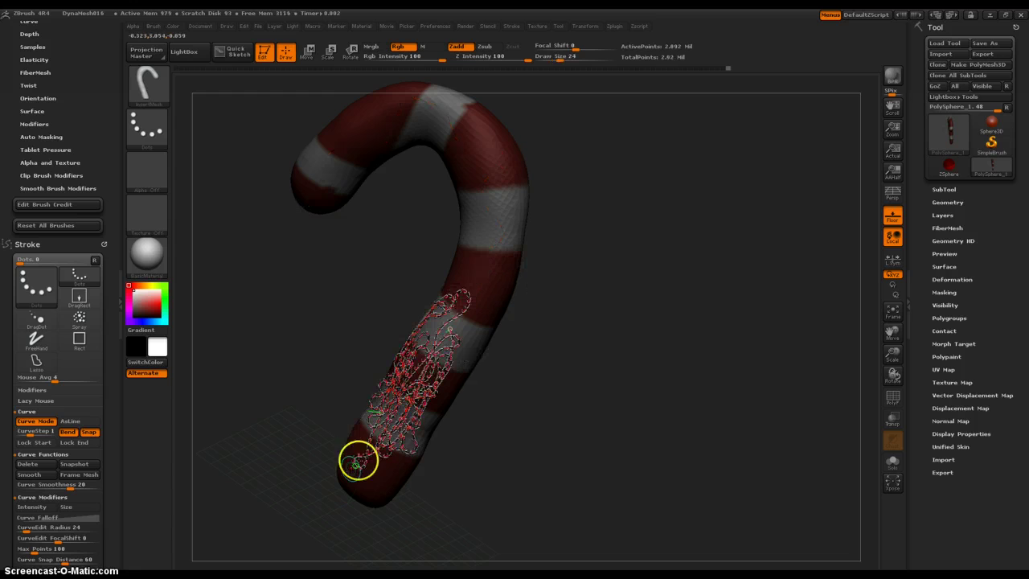
left_click(450, 330)
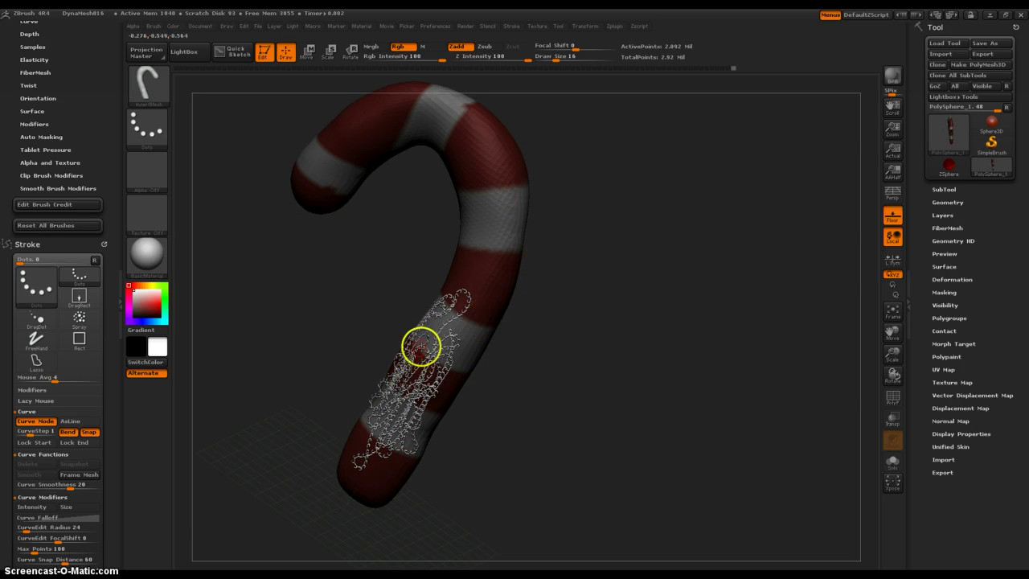
mouse_move(515, 367)
left_mouse_down()
mouse_move(547, 390)
mouse_move(491, 375)
left_mouse_up()
left_click_drag(507, 328, 705, 311)
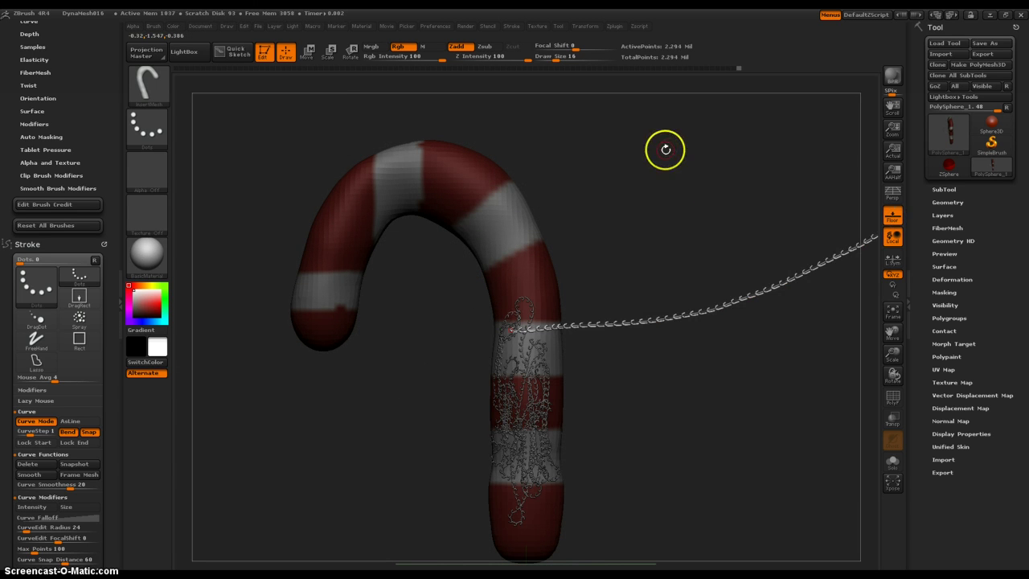
left_click_drag(666, 150, 520, 147)
left_click_drag(626, 269, 635, 344)
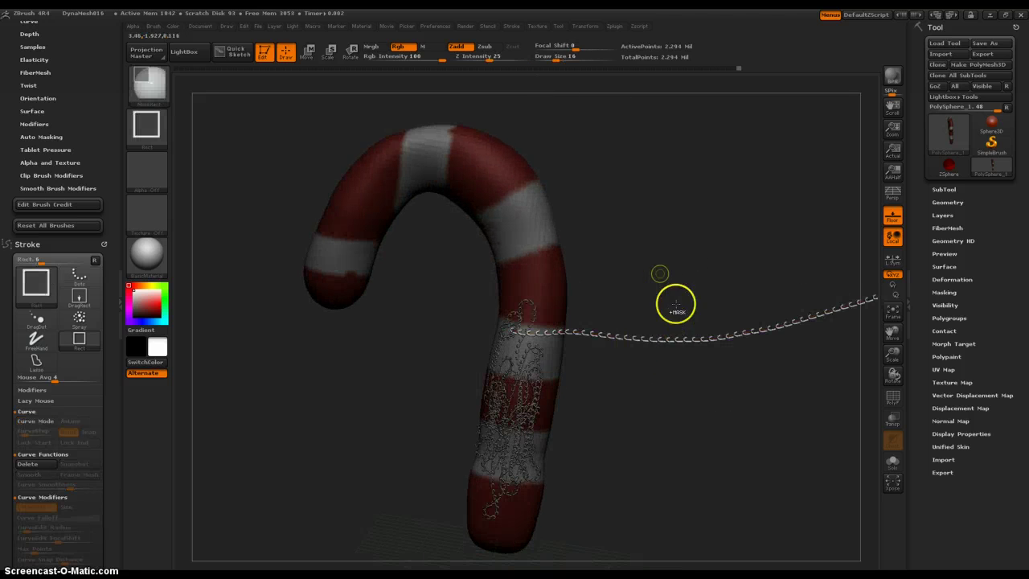
Undo the scribbled curve and all its edits
key("ctrl+z")
key("ctrl+z")
key("ctrl+z")
key("ctrl+z")
key("ctrl+z")
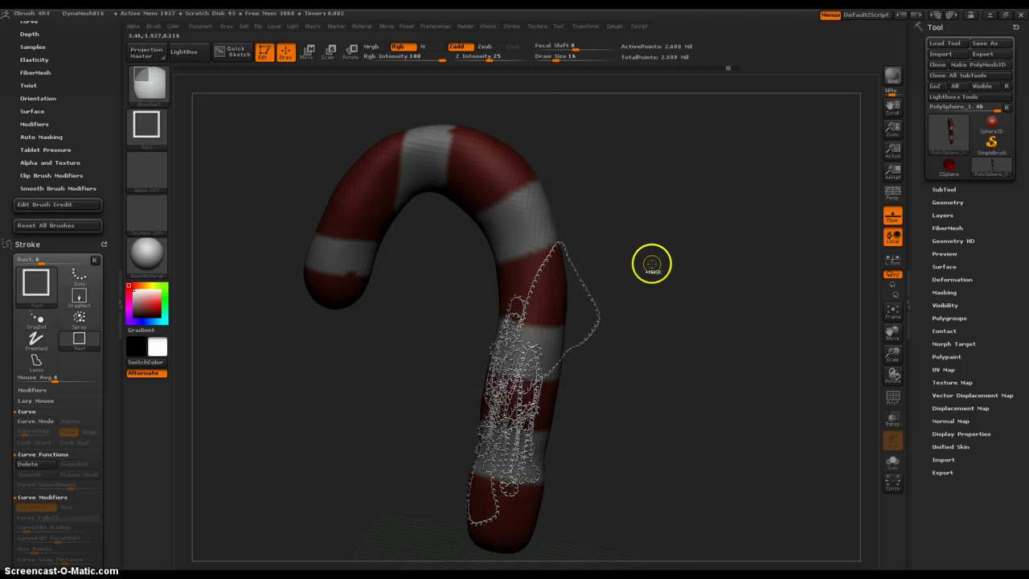
key("ctrl+z")
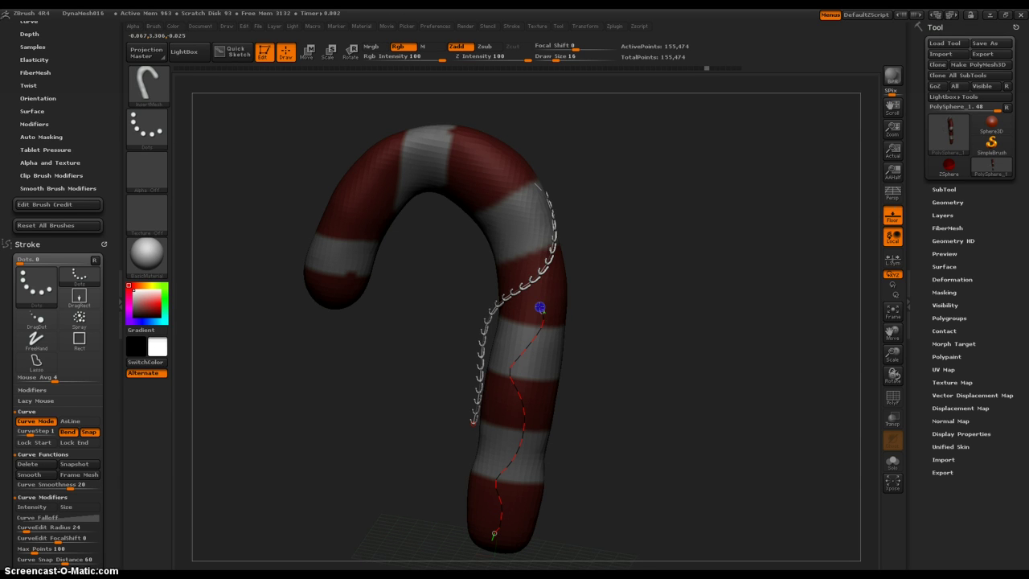
Draw a wavy curve of small canes along the shaft and reshape it with a second stroke from the hook's tip
left_click_drag(542, 324, 539, 307)
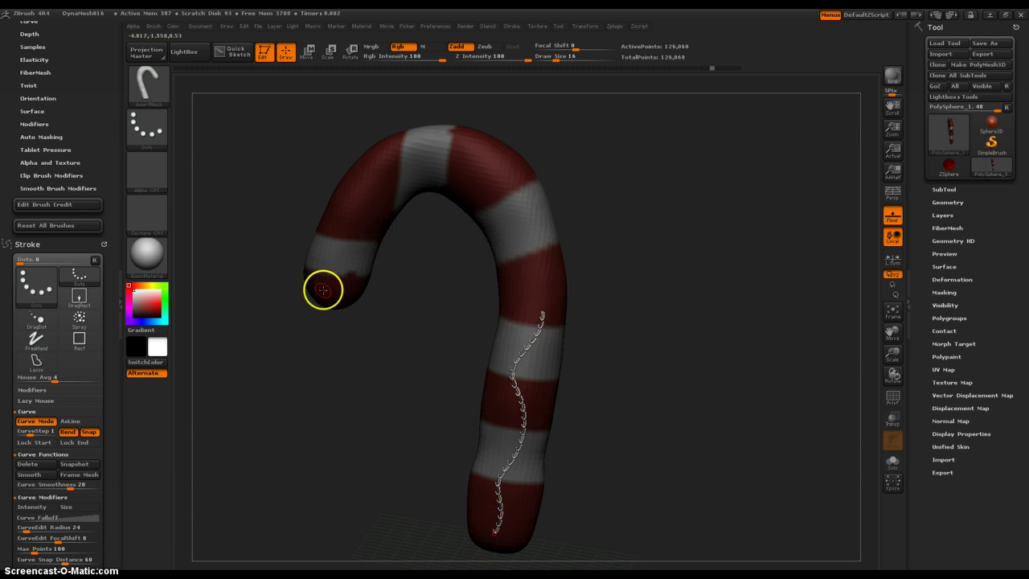
left_click_drag(325, 290, 329, 280)
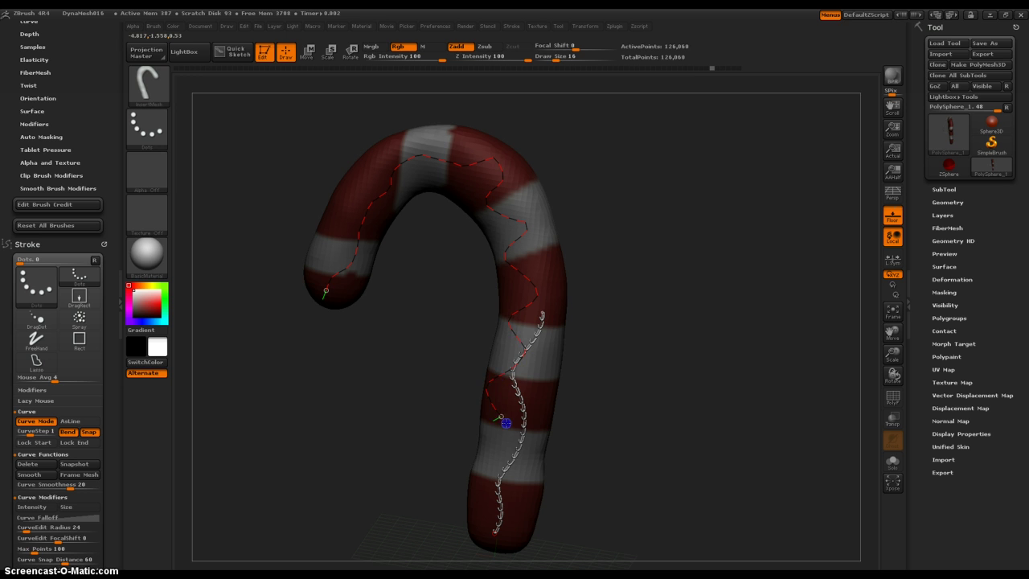
left_click(523, 509)
left_click(586, 306)
left_click(559, 210)
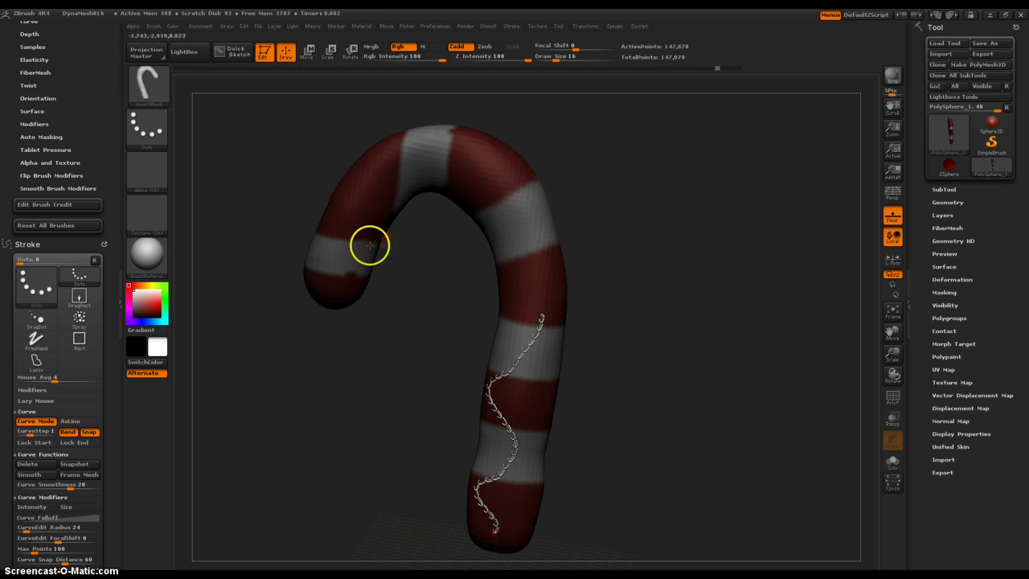
Draw a wavy curve from the hook's tip over the crest, and replace it with one from the base to the bend
left_click_drag(326, 289, 332, 262)
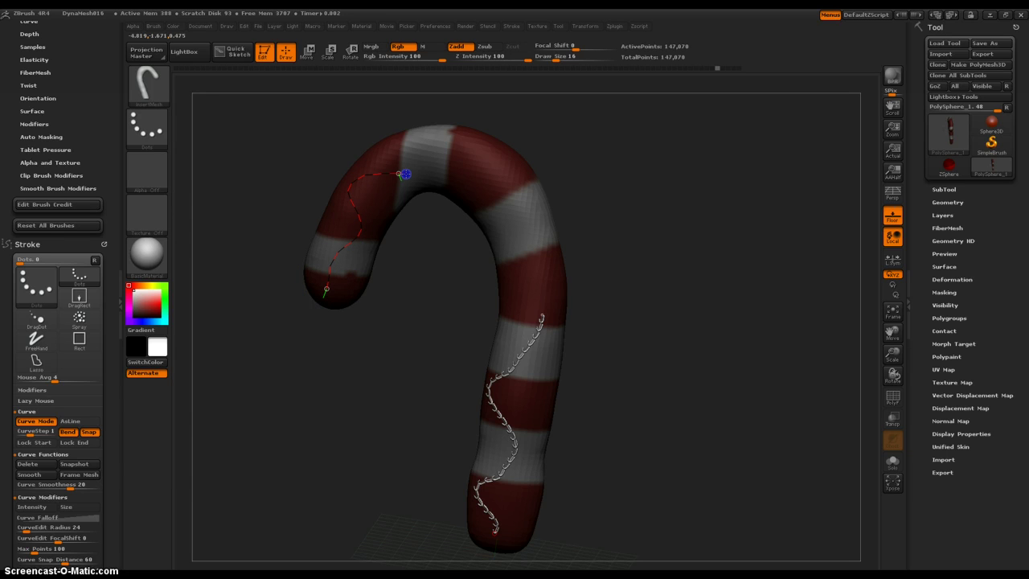
left_click_drag(477, 187, 485, 187)
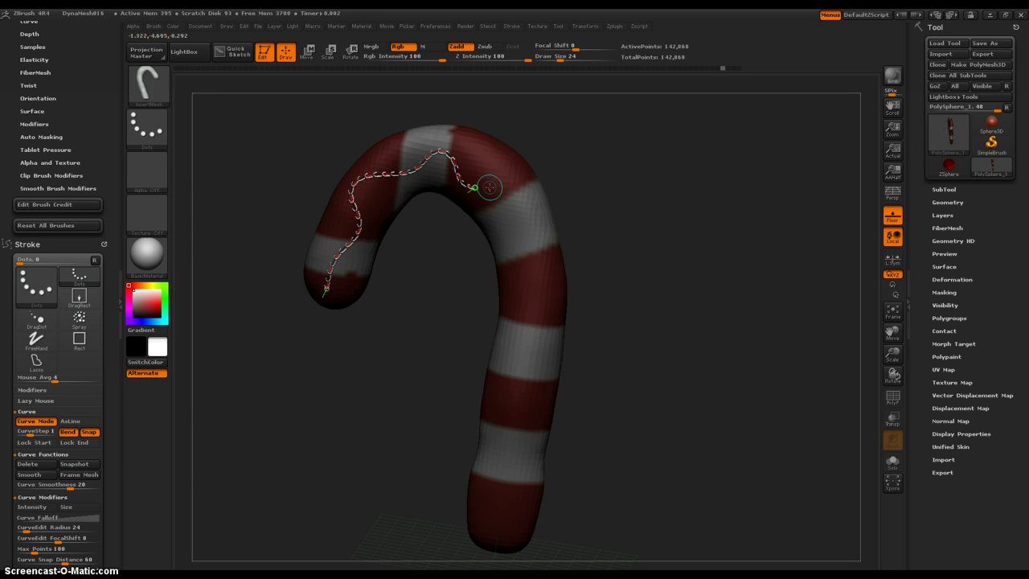
left_click_drag(511, 539, 502, 531)
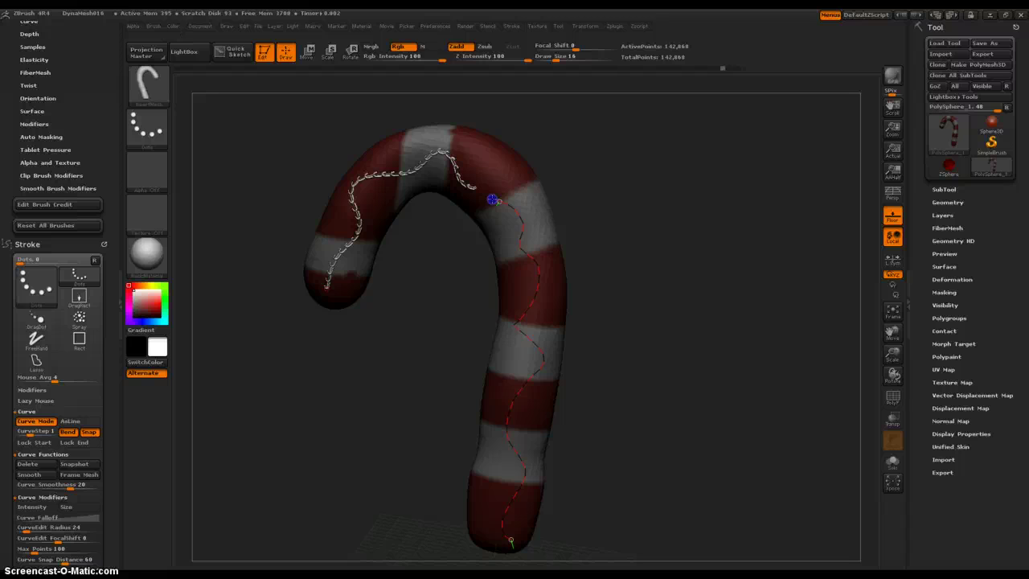
left_click_drag(492, 199, 493, 201)
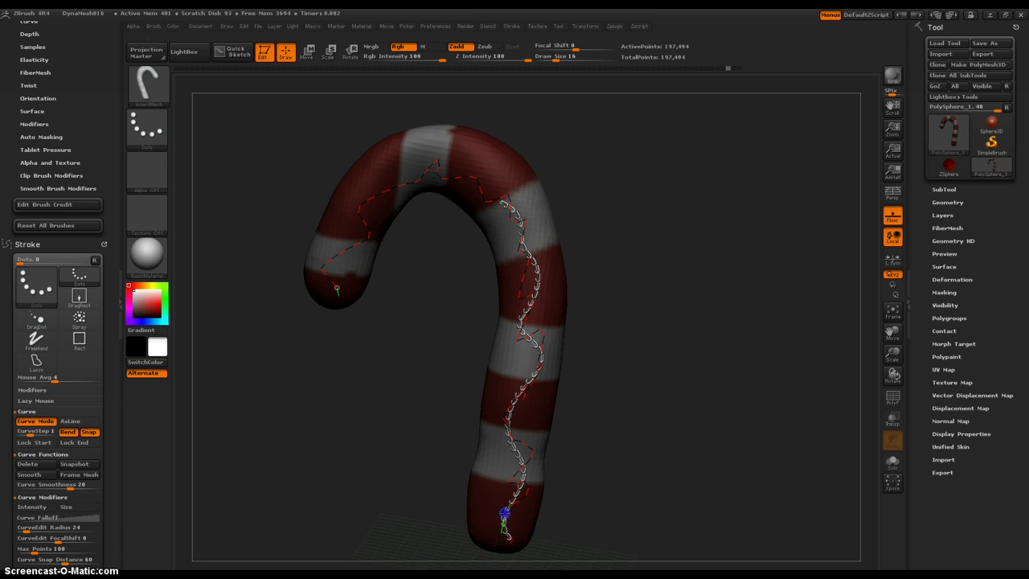
Stretch the shaft curve into wide loops with a long stroke, and replace it with a short curve on the hook's tip
left_click(492, 501)
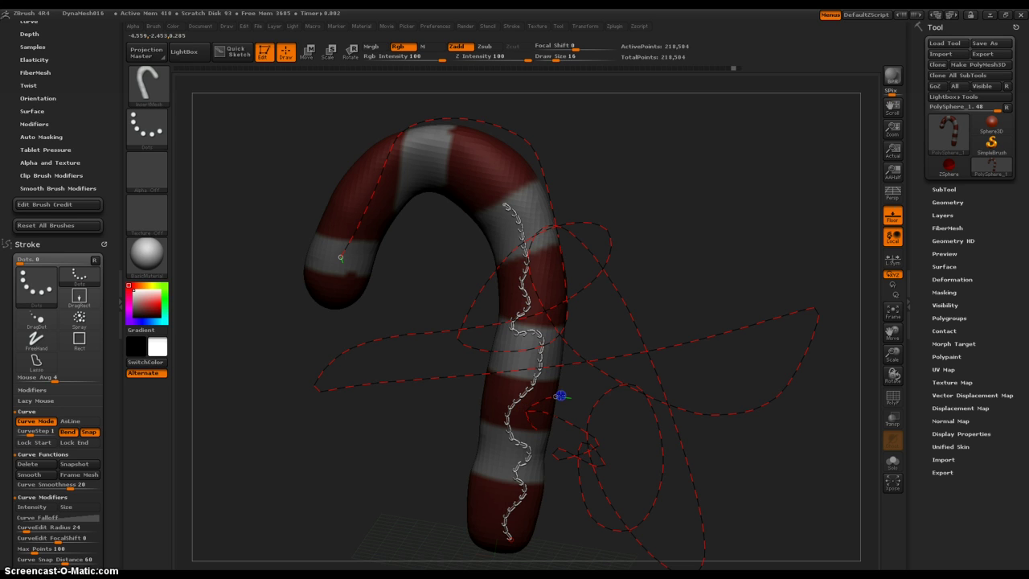
left_click(561, 395)
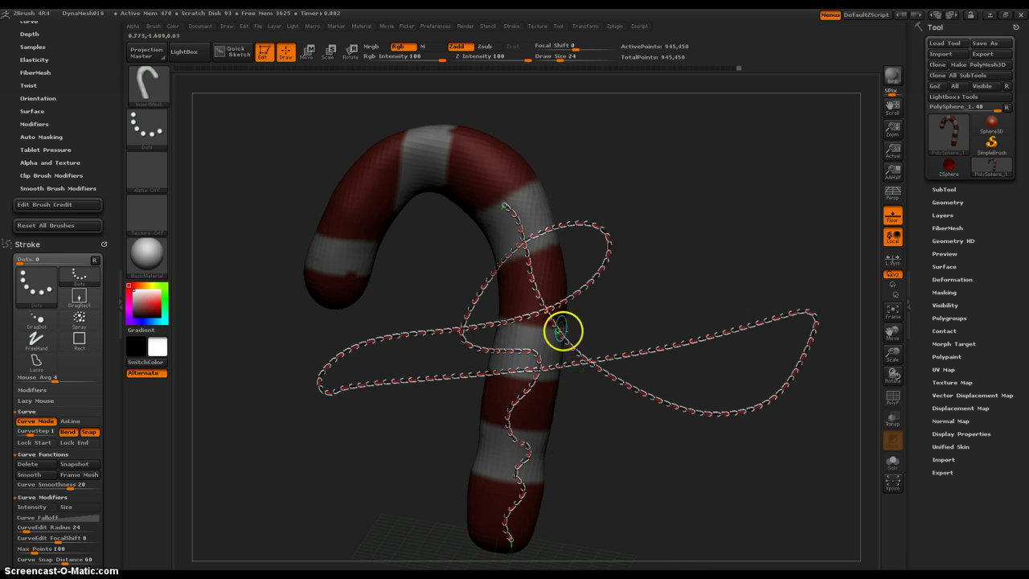
left_click(546, 306)
left_click_drag(327, 290, 340, 266)
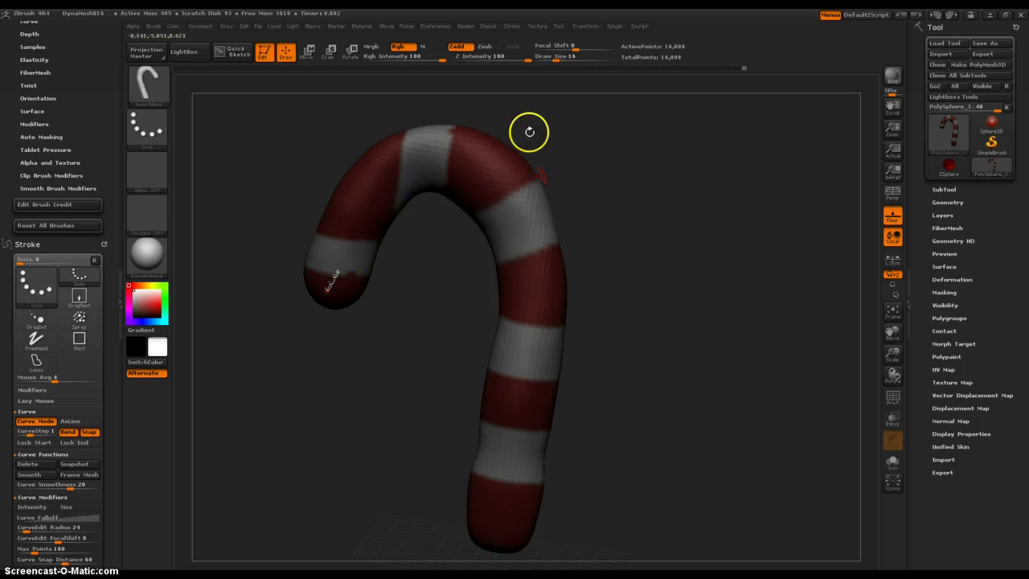
Increase the brush's draw size to 56
left_click(565, 270)
key("bracketright")
key("bracketright")
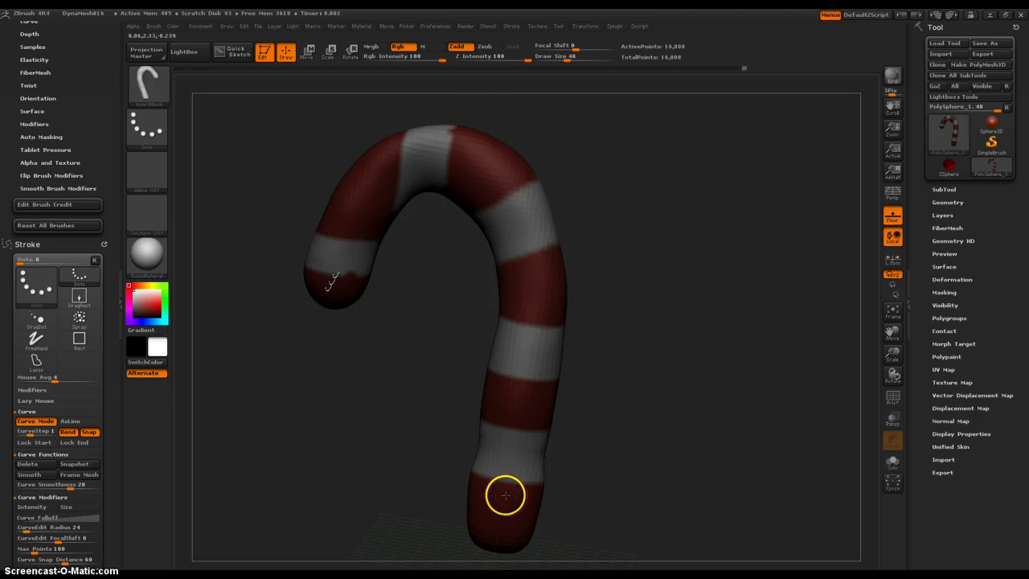
key("bracketright")
key("bracketright")
key("bracketright")
mouse_move(625, 448)
left_mouse_down()
mouse_move(657, 411)
mouse_move(704, 418)
left_mouse_up()
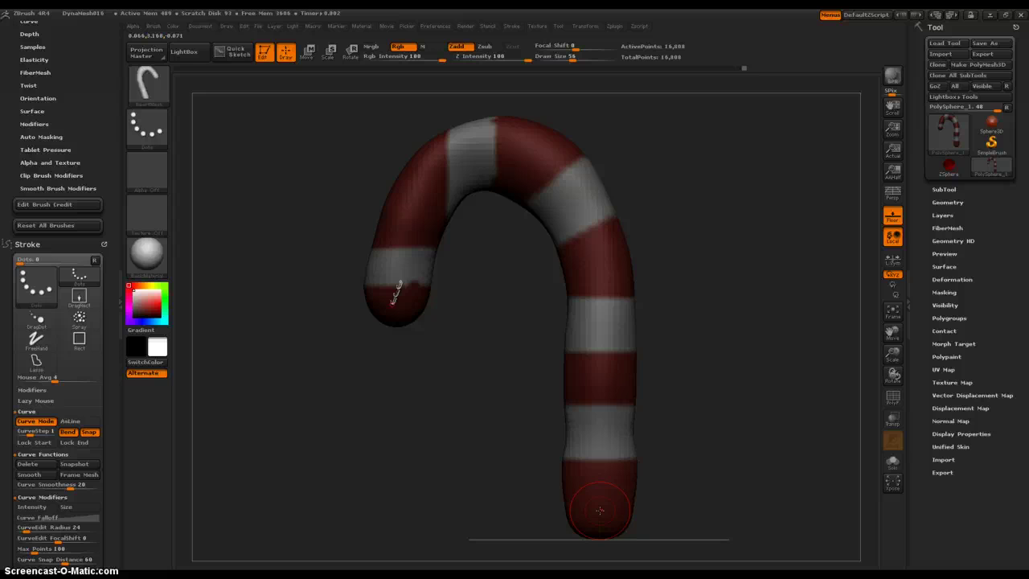
Draw a curve of larger canes up the lower shaft, and replace it with one from the hook's tip around the bend to the upper shaft
left_click(662, 216)
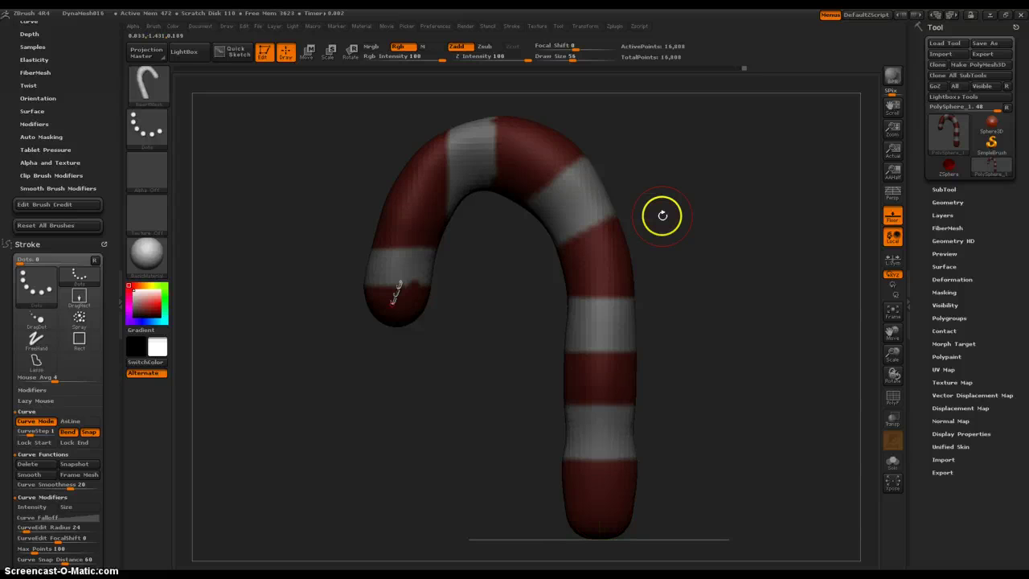
left_click(609, 514)
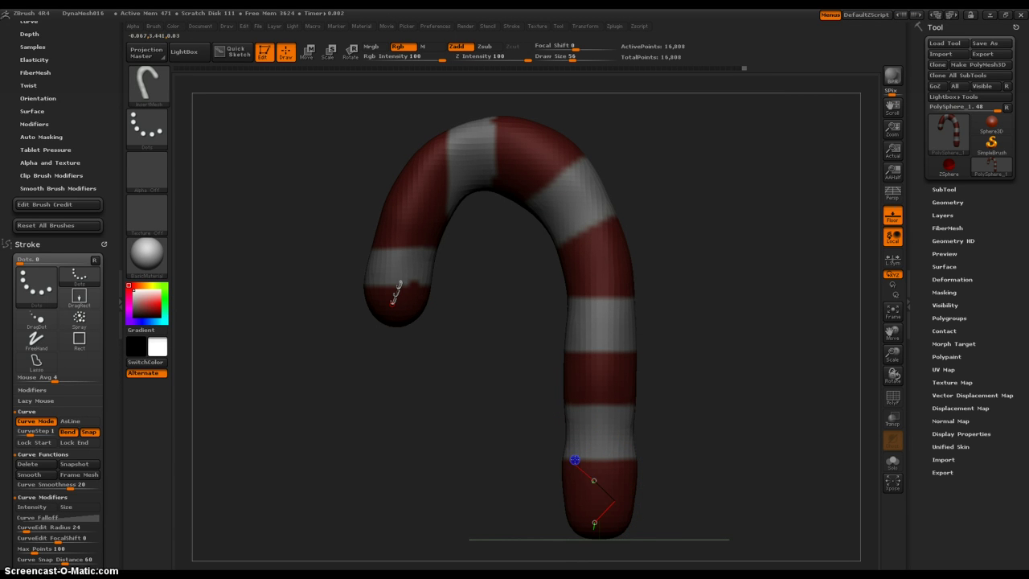
left_click(577, 367)
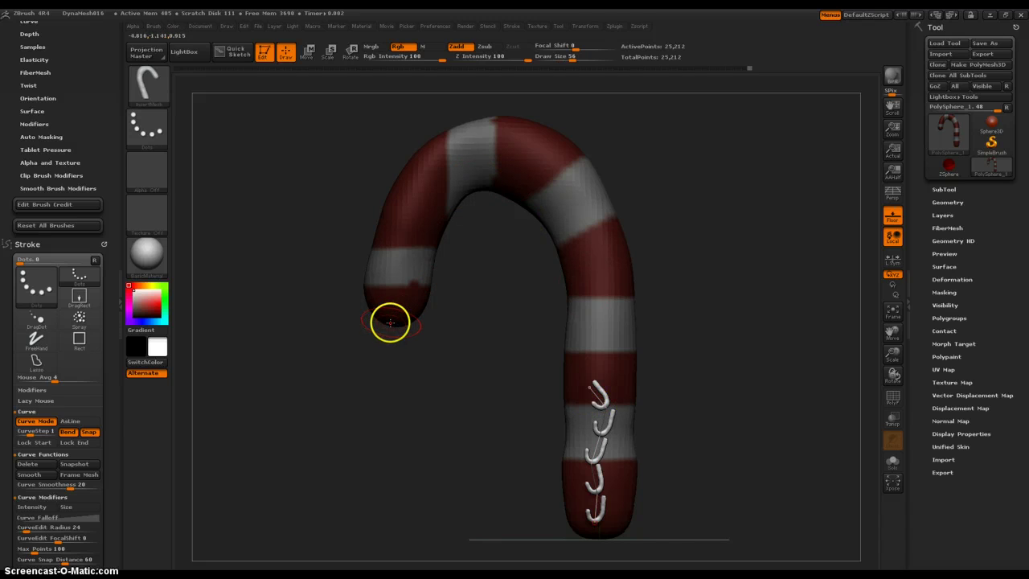
left_click_drag(392, 322, 394, 288)
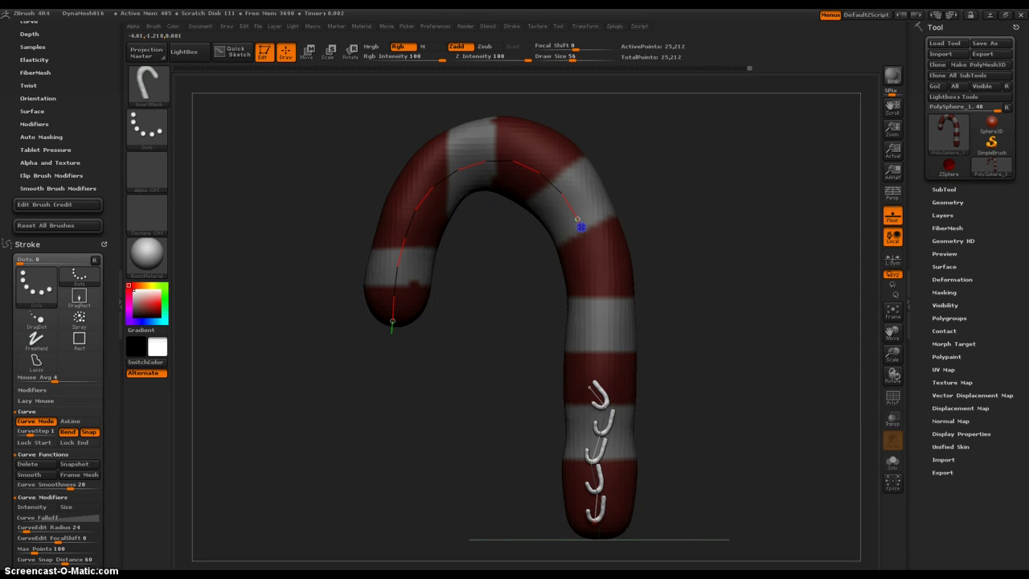
left_click(606, 346)
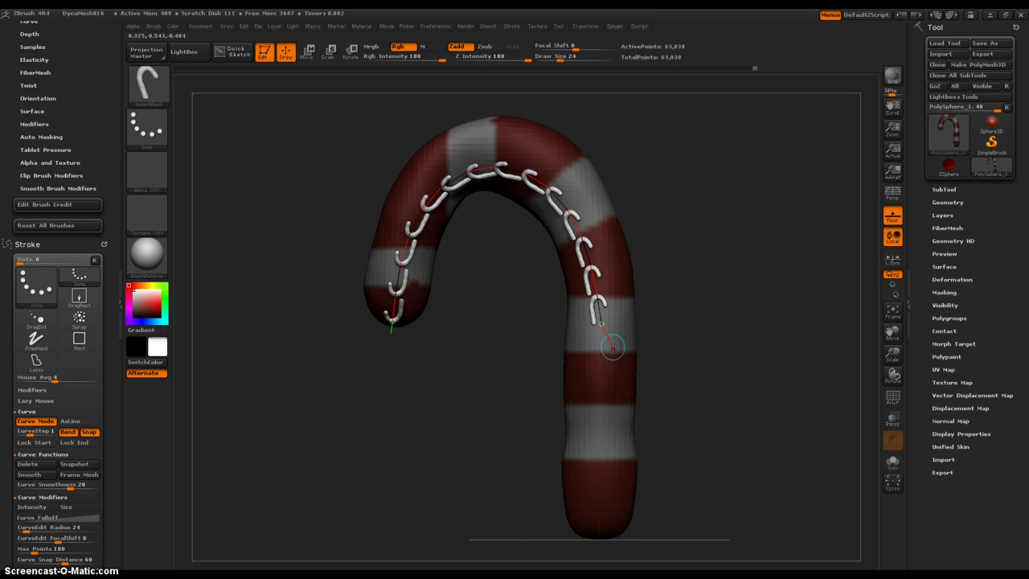
Pull the free end of the large-cane curve around the shaft and down its side
mouse_move(478, 383)
left_mouse_down()
mouse_move(500, 301)
mouse_move(472, 270)
mouse_move(480, 200)
mouse_move(478, 310)
mouse_move(434, 391)
mouse_move(485, 357)
mouse_move(464, 375)
left_mouse_up()
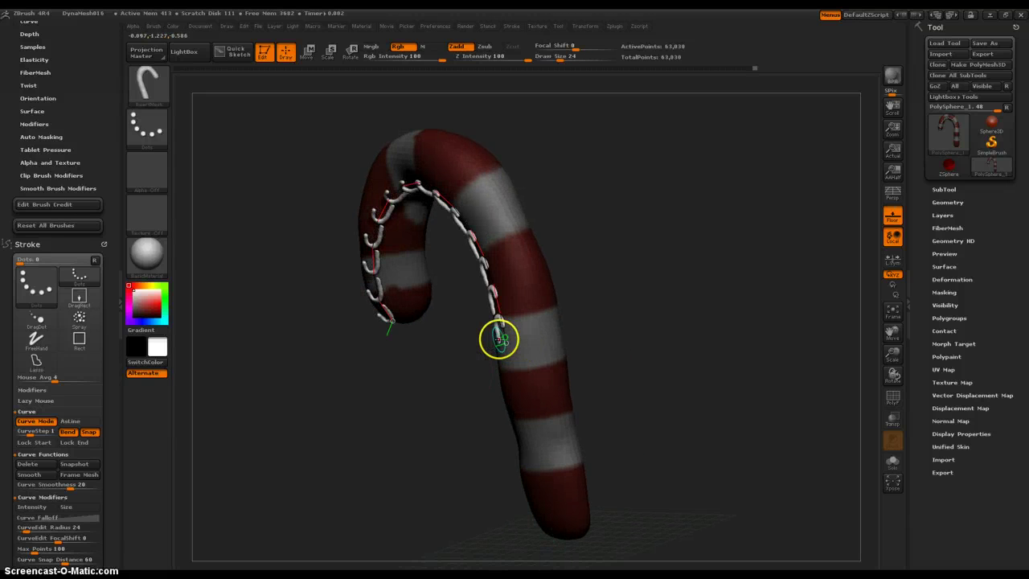
left_click_drag(503, 340, 625, 419)
left_click_drag(679, 394, 601, 424)
left_click_drag(386, 416, 332, 363)
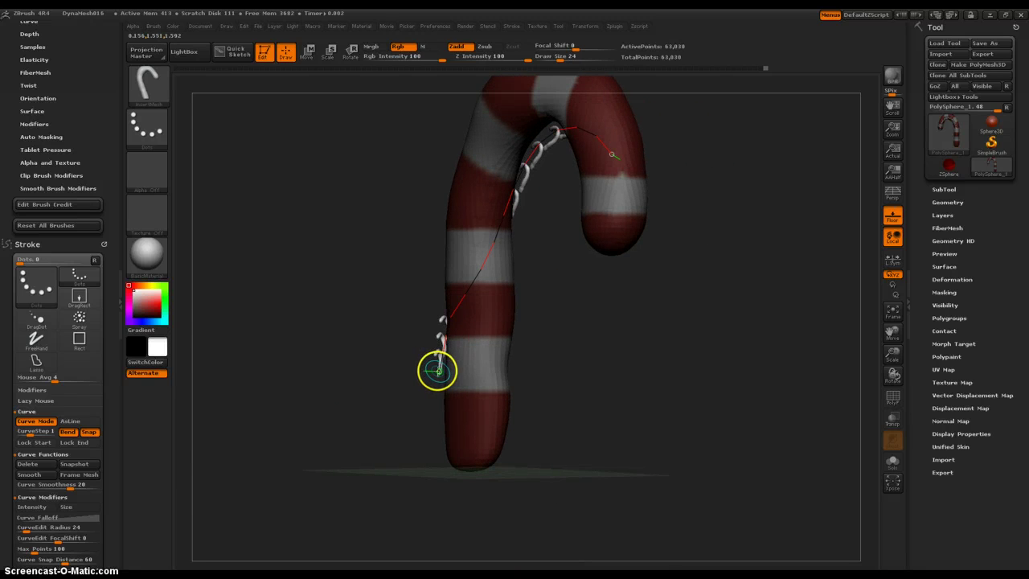
left_click_drag(438, 370, 530, 416)
left_click_drag(667, 401, 535, 404)
left_click_drag(314, 397, 360, 420)
Keep dragging the curve's end around the lower shaft until the canes run along its outer side to the base
left_click(479, 438)
left_click_drag(480, 438, 526, 434)
left_click_drag(602, 402, 556, 392)
left_click(487, 435)
left_click_drag(487, 436, 609, 426)
left_click_drag(489, 480, 471, 197)
left_click_drag(563, 315, 586, 339)
left_click_drag(401, 256, 427, 192)
left_click_drag(564, 262, 633, 233)
left_click_drag(507, 450, 661, 421)
right_click_drag(678, 411, 682, 352, "ctrl")
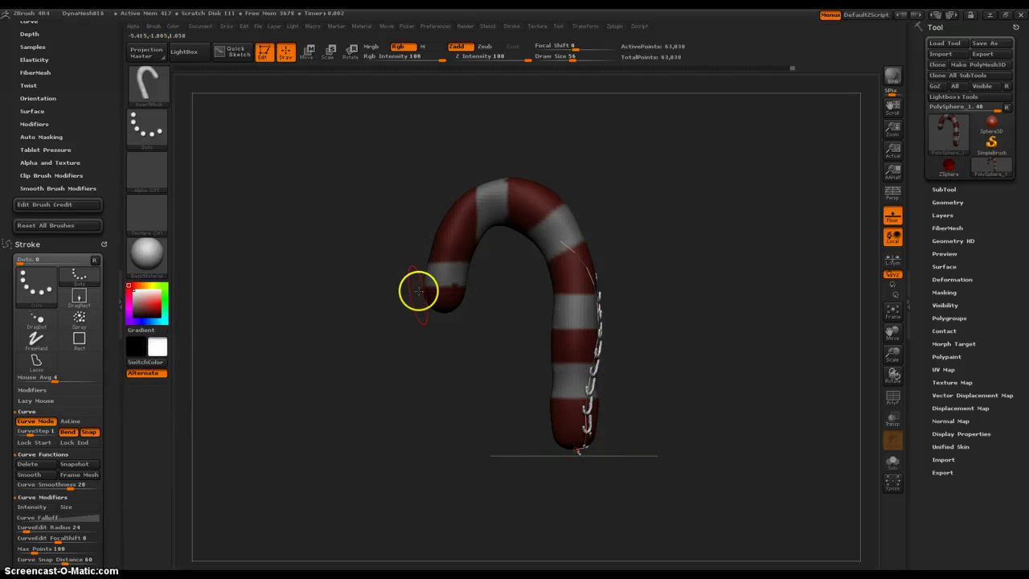
Open the DynaMesh016 sphere project from LightBox without saving the changes to the candy cane project
left_click(186, 51)
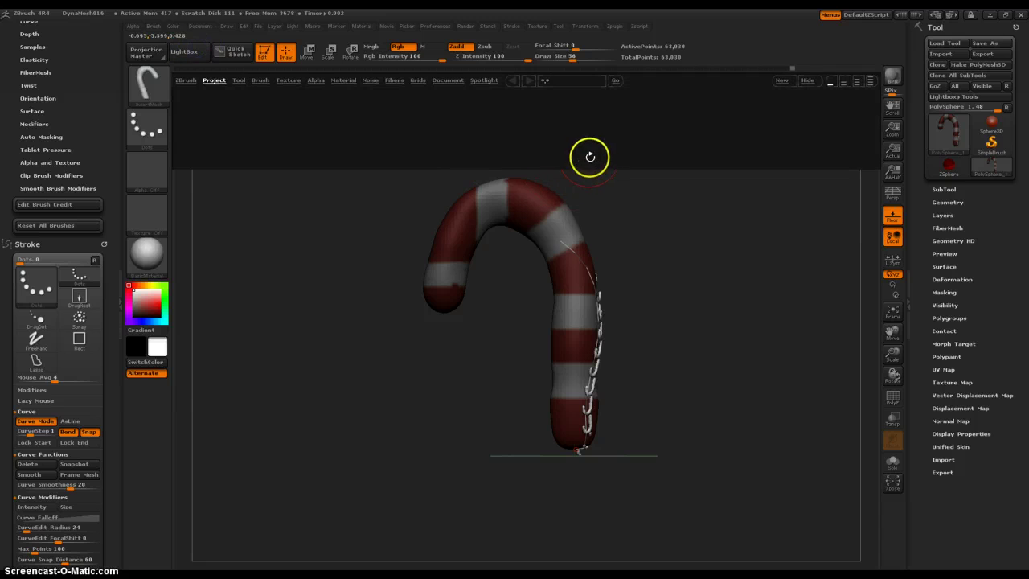
double_click(619, 117)
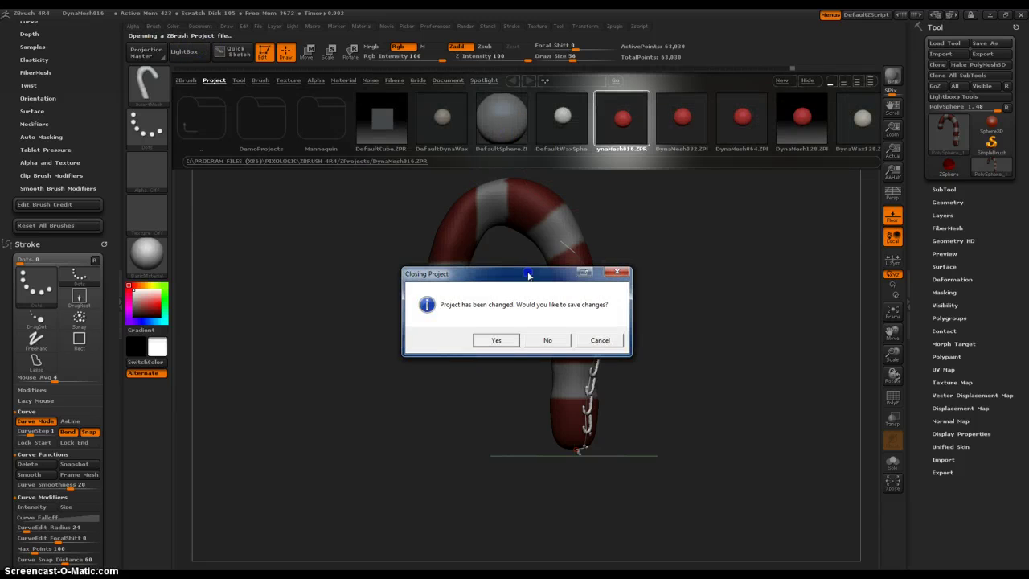
left_click(539, 341)
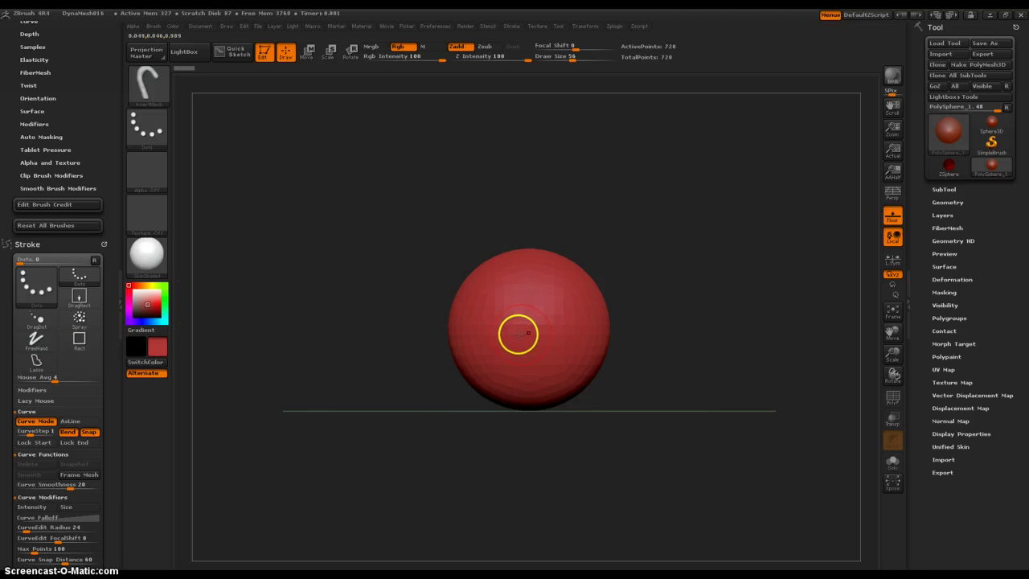
Create a new InsertMesh brush from the red sphere instead of appending to the cane brush, and enable Curve Mode for it
left_click(146, 83)
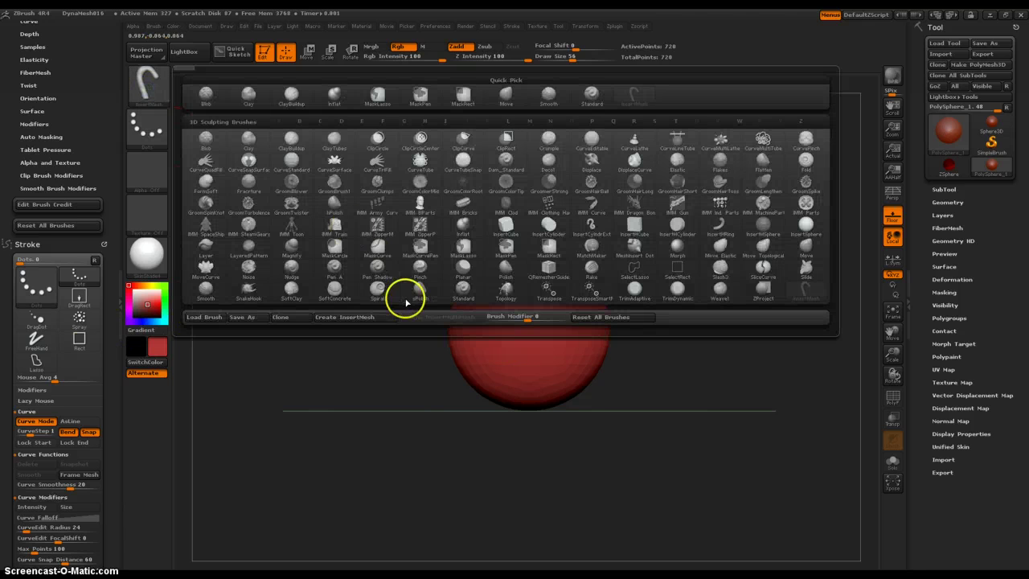
left_click(374, 317)
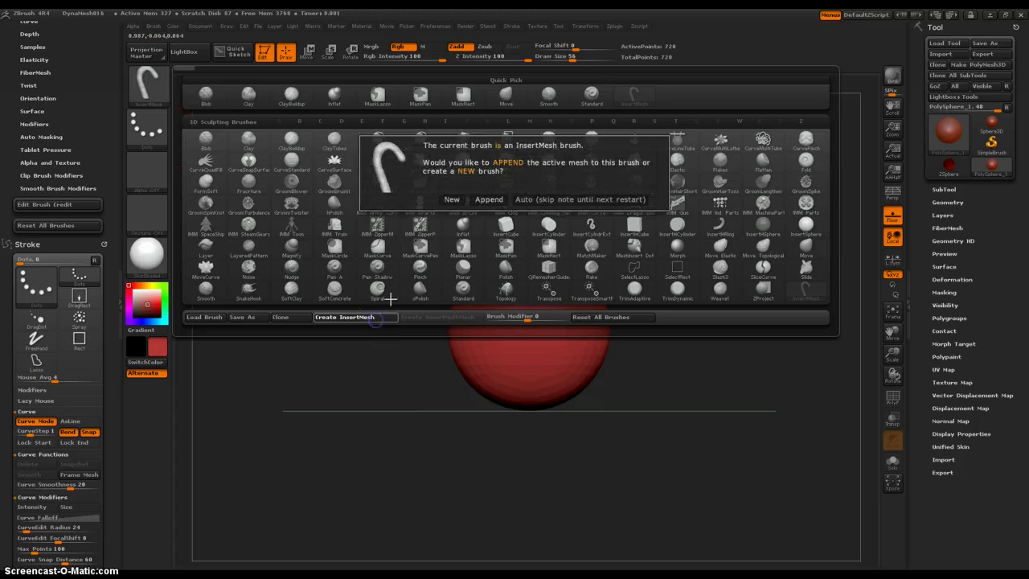
left_click(452, 201)
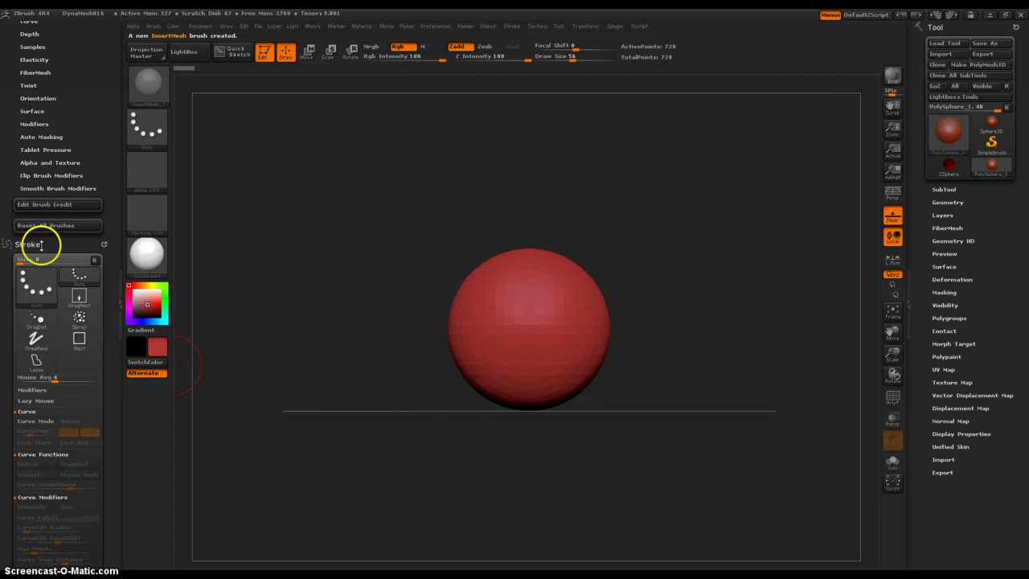
left_click(37, 423)
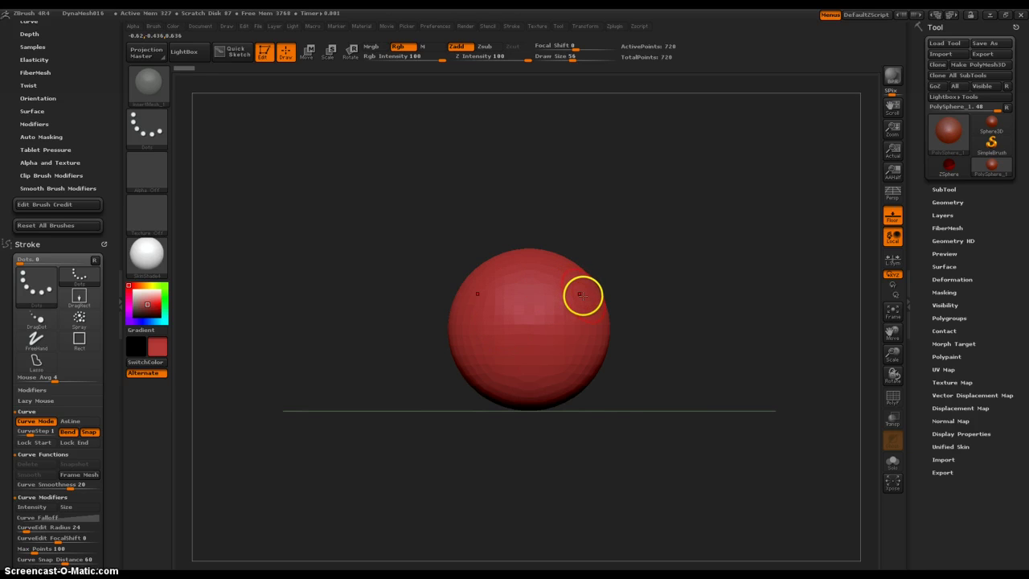
Draw a curve down the sphere's right side to its bottom centre, lining the lower edge symmetrically with small sphere copies
left_click_drag(585, 296, 589, 305)
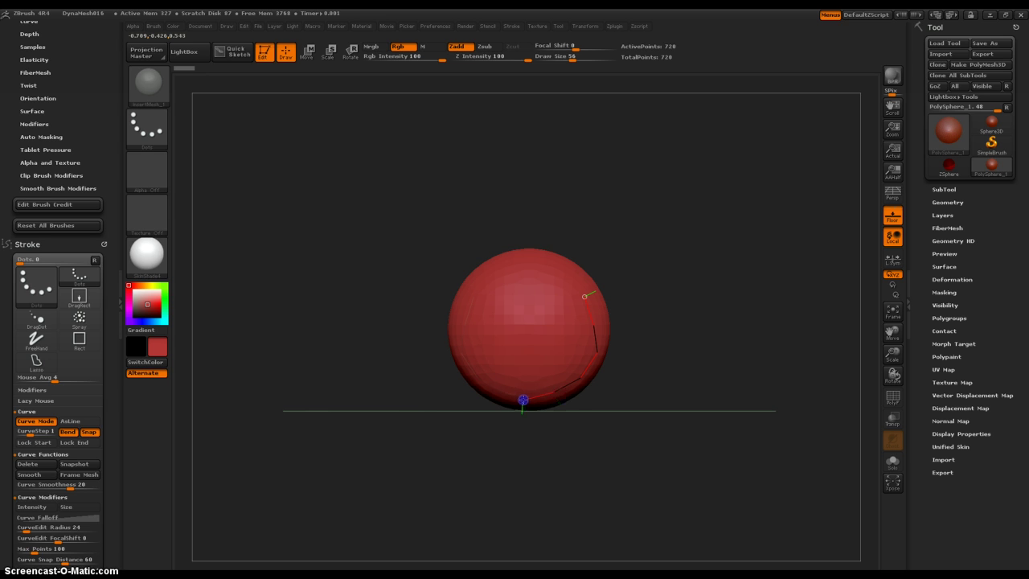
left_click(523, 399)
left_click(665, 338)
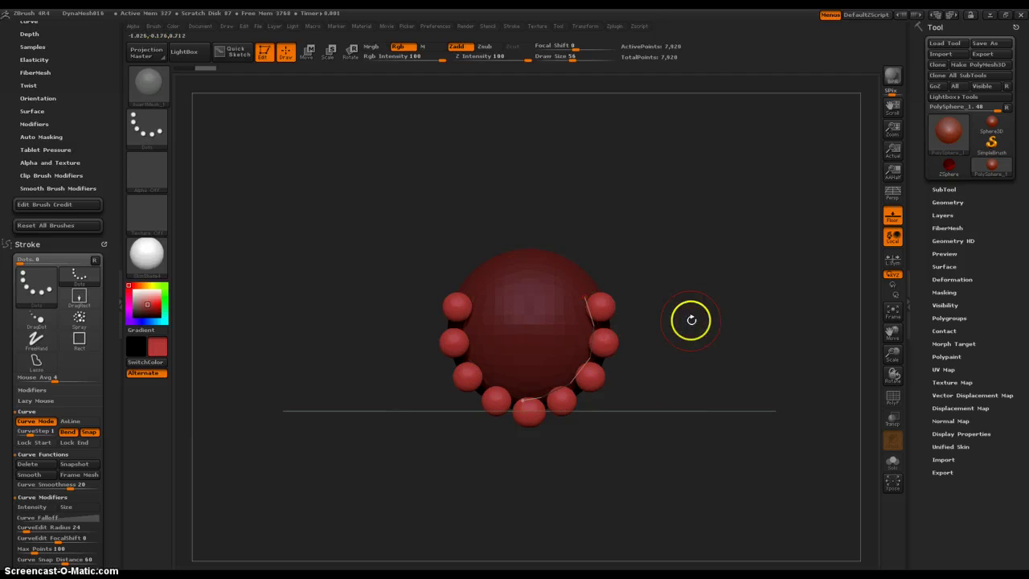
left_click_drag(685, 391, 733, 403)
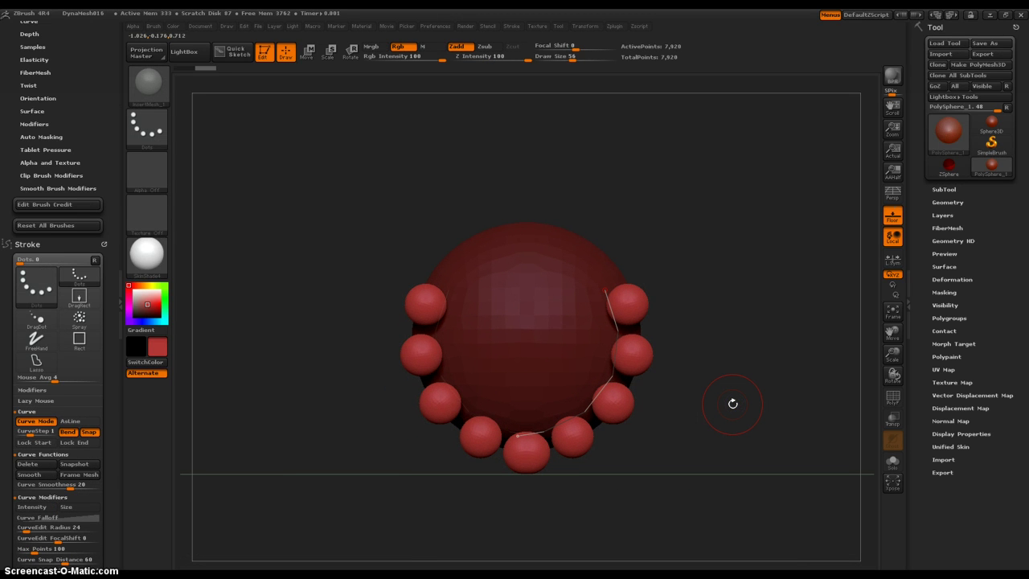